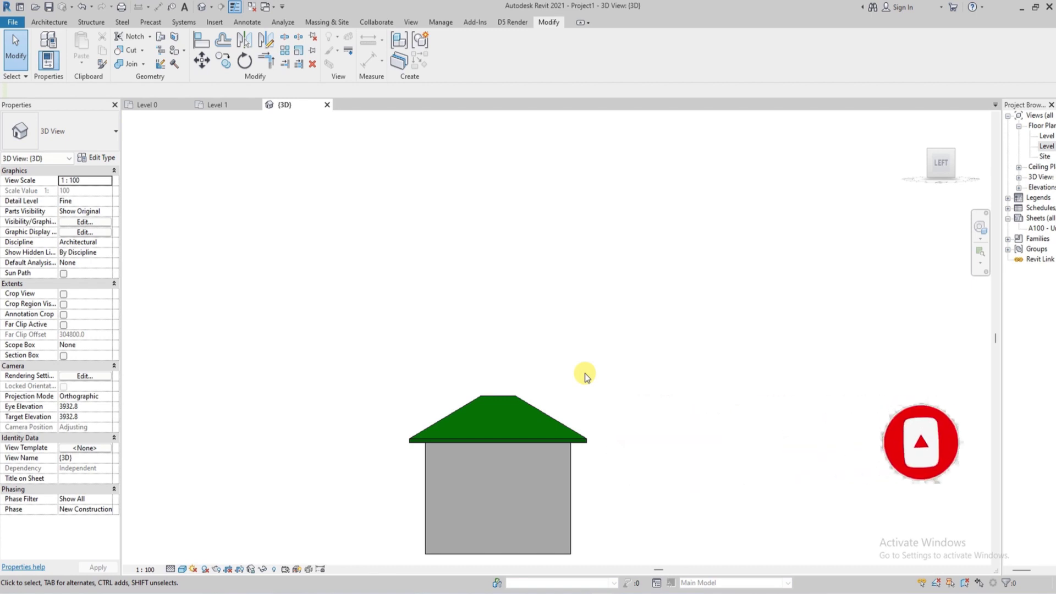
- Orbit the house to an isometric 3D angle and pan it lower-left in the view
mouse_move(617, 278)
middle_mouse_down("shift")
mouse_move(202, 210)
mouse_move(275, 150)
mouse_move(148, 219)
mouse_move(212, 227)
mouse_move(943, 201)
mouse_move(167, 202)
mouse_move(292, 214)
mouse_move(532, 318)
middle_mouse_up("shift")
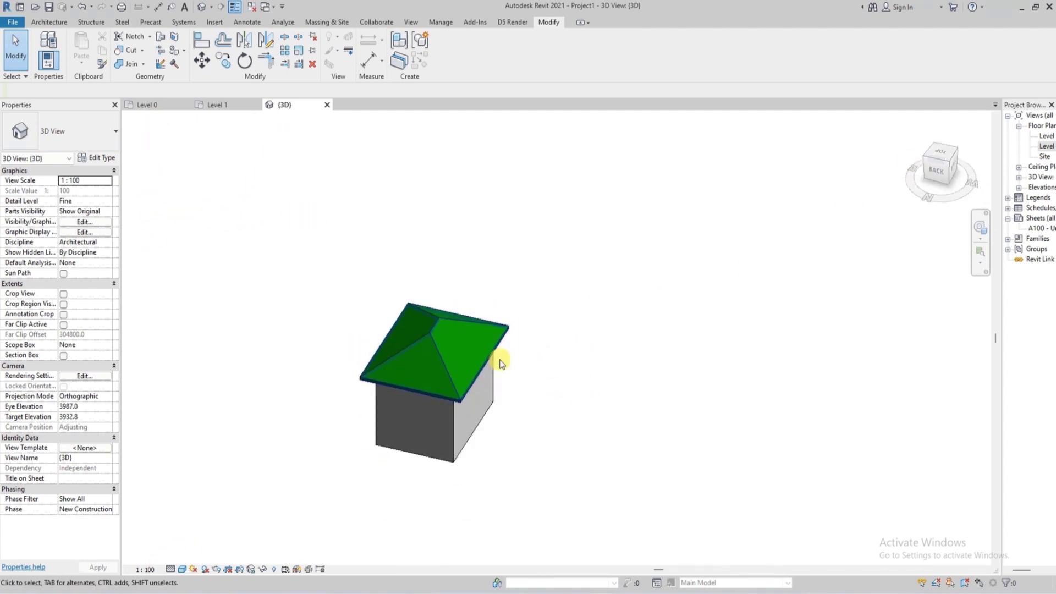
middle_click_drag(461, 352, 381, 362)
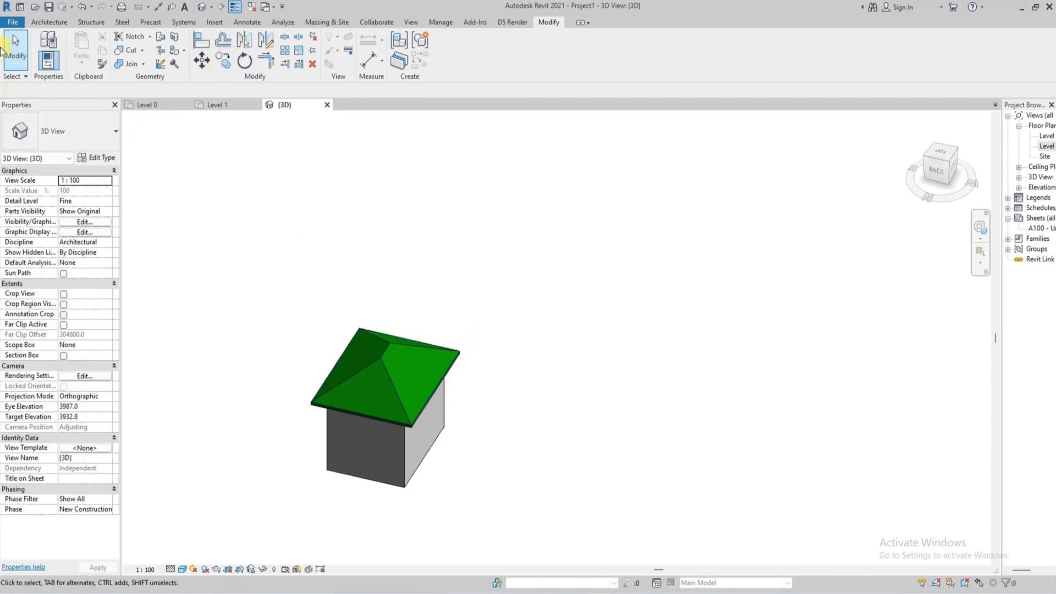
- Start the Architecture Roof: Gutter tool
left_click(49, 23)
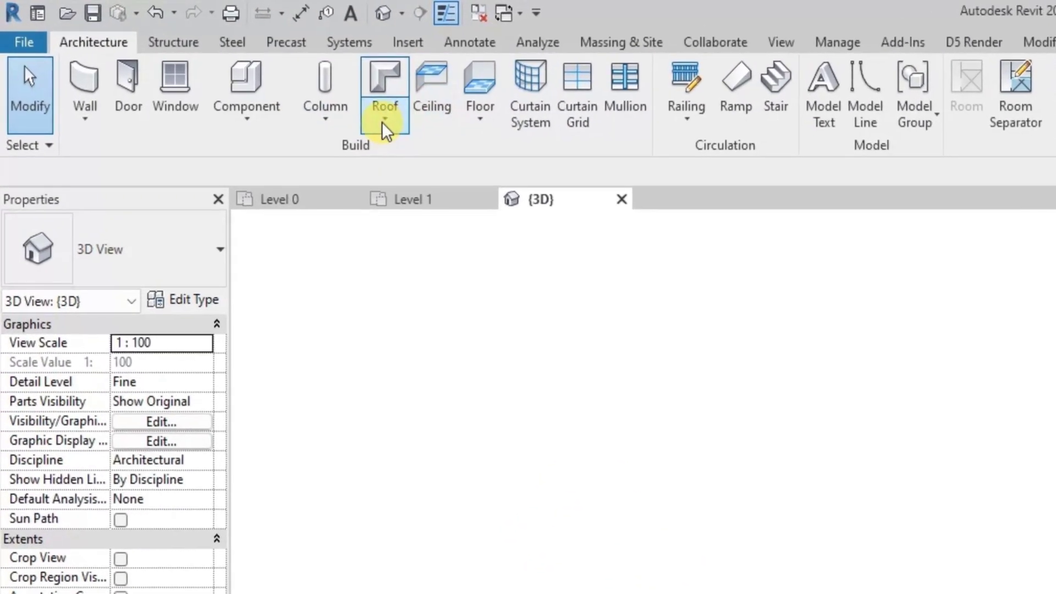
left_click(202, 63)
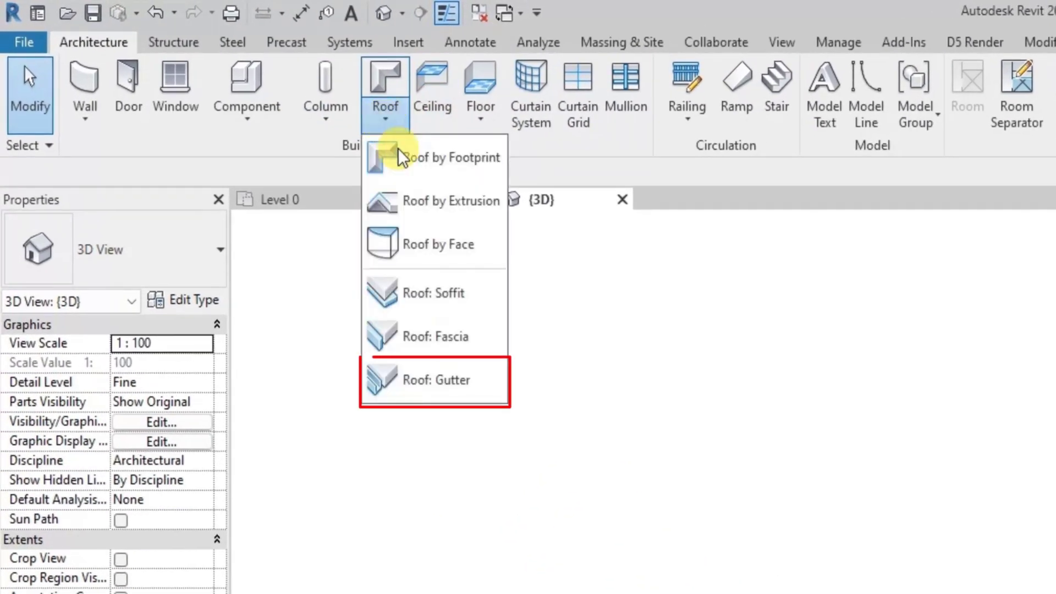
left_click(398, 378)
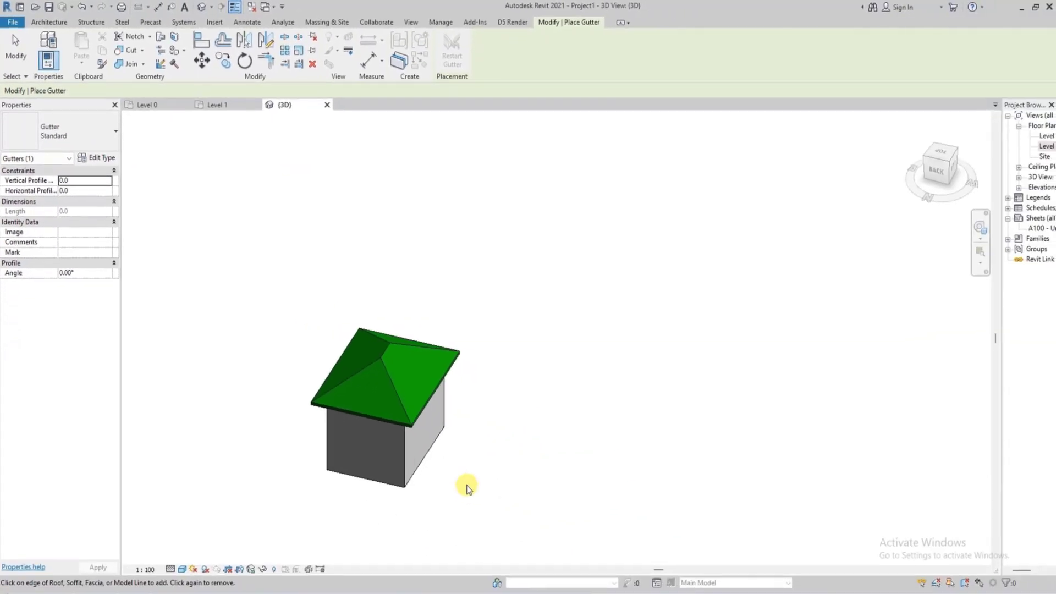
middle_click_drag(420, 454, 366, 412)
- Set the Standard gutter type to the Gutter_Bevel 150x150mm profile with my aluminium gutter material
left_click(104, 160)
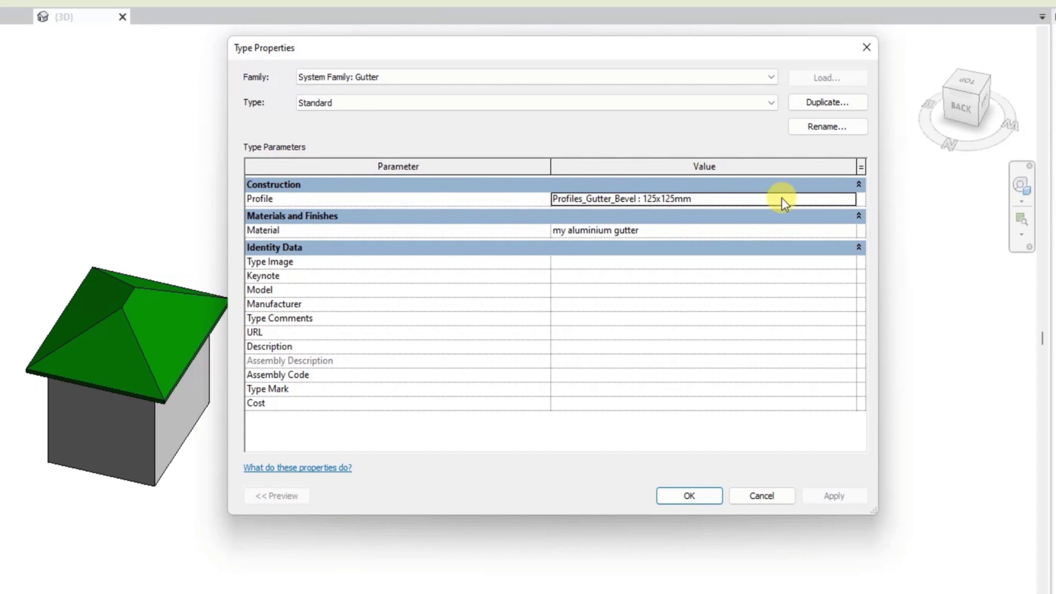
left_click(846, 202)
left_click(848, 200)
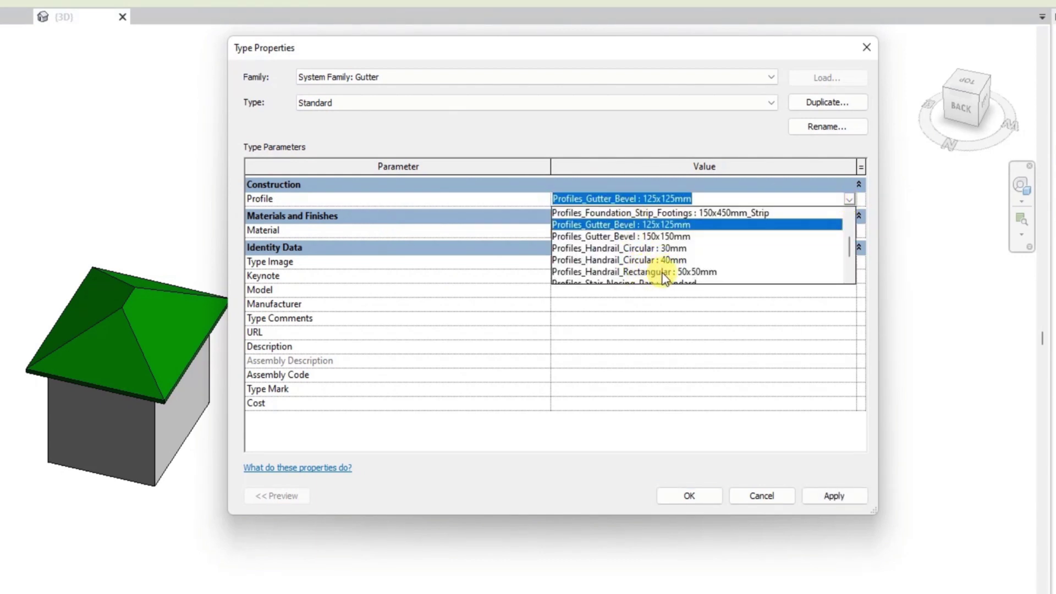
left_click(654, 236)
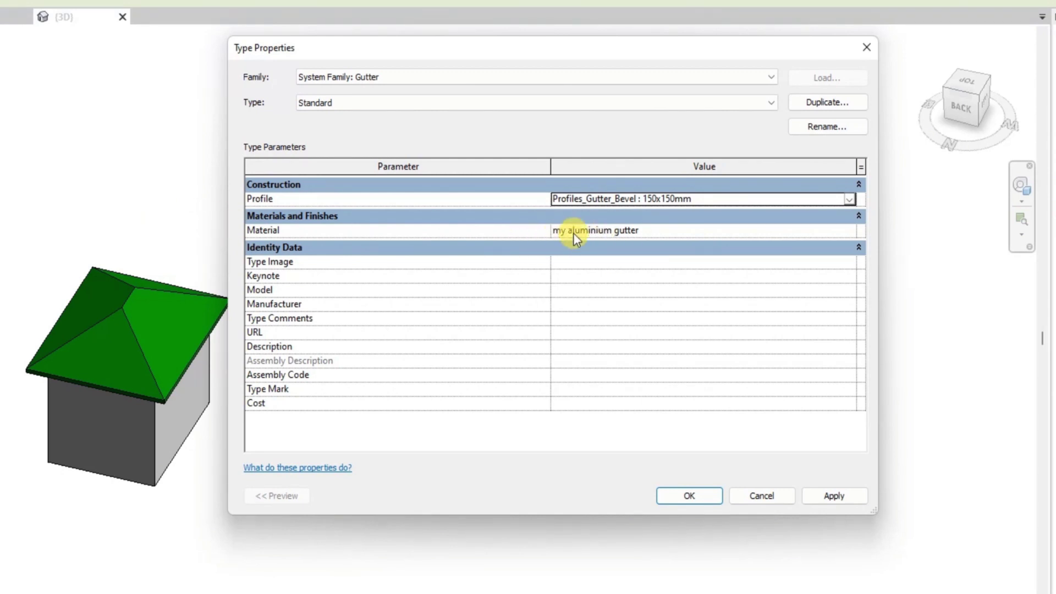
left_click(848, 232)
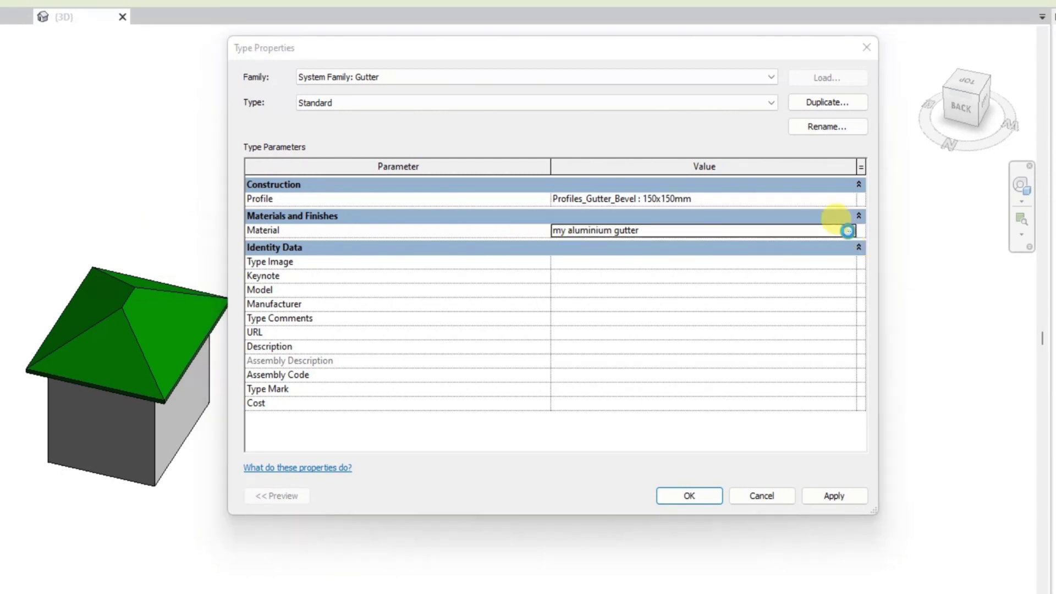
left_click(847, 230)
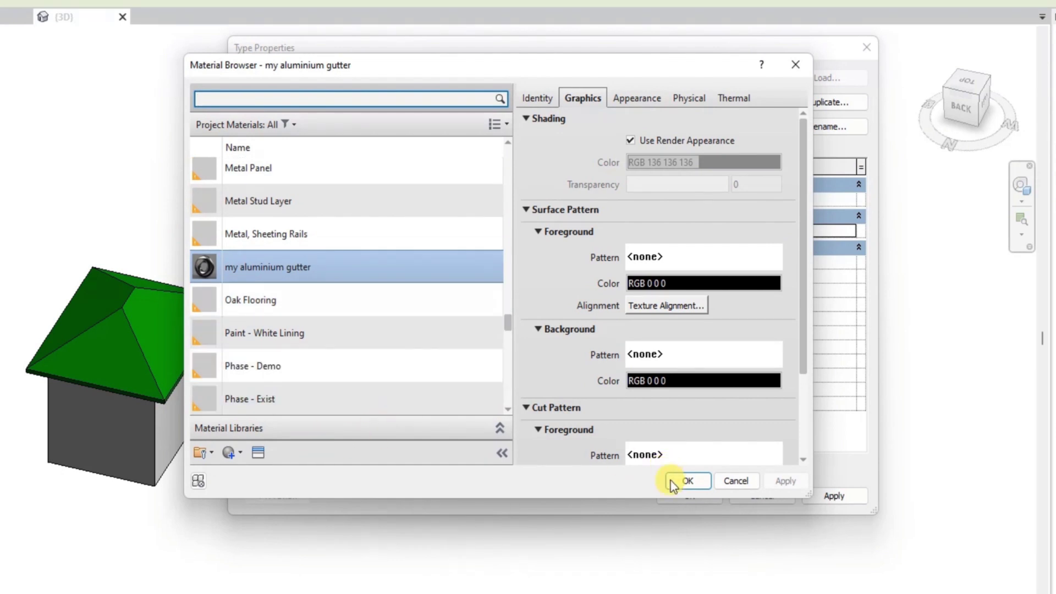
left_click(671, 481)
left_click(696, 495)
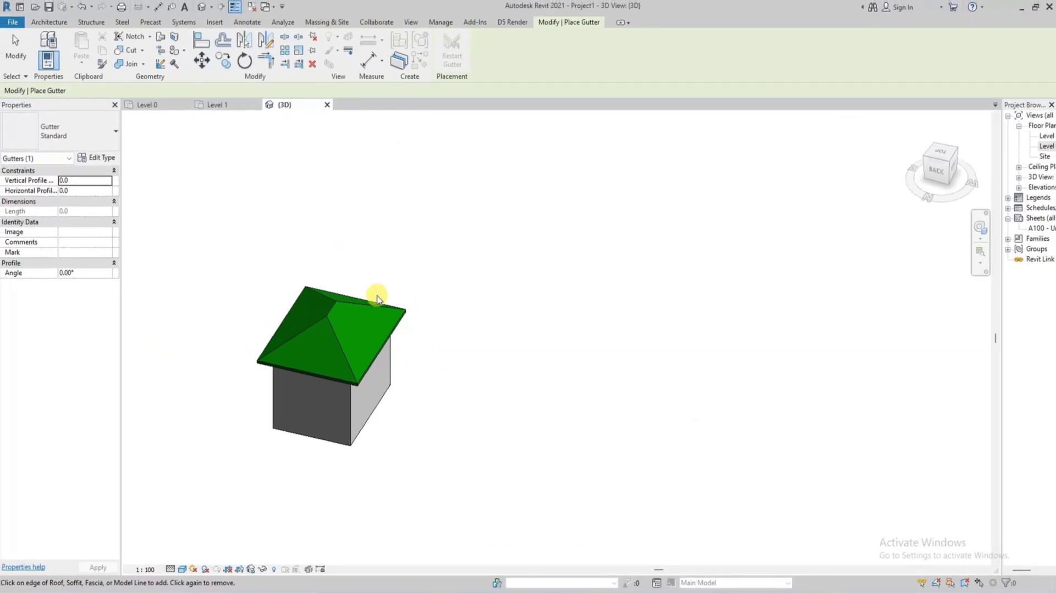
- Place the bevel gutter along the front roof eave
scroll(358, 372, "up", 5)
left_click(353, 369)
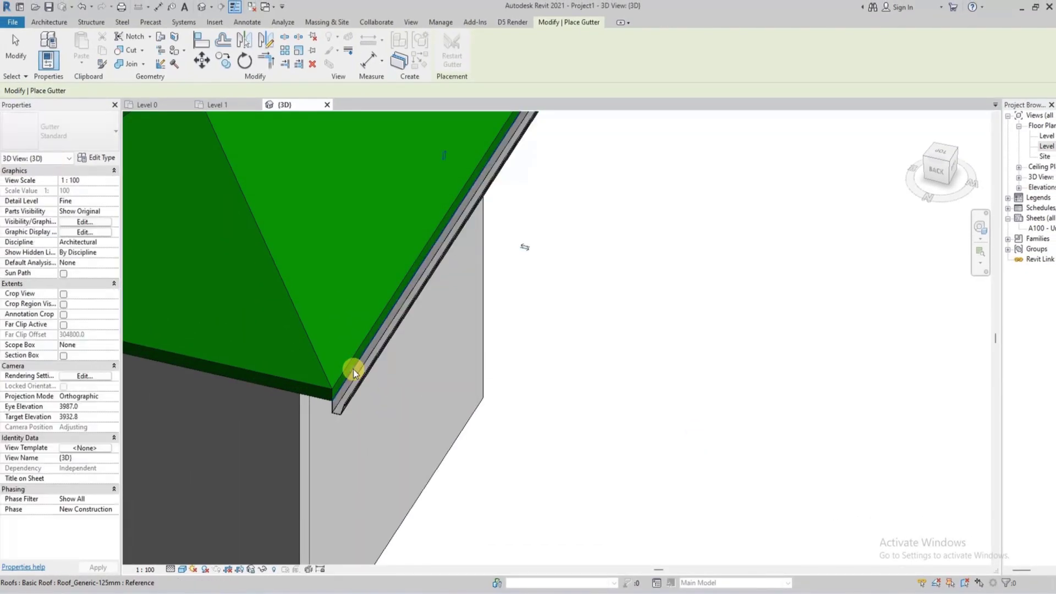
scroll(373, 352, "down", 1)
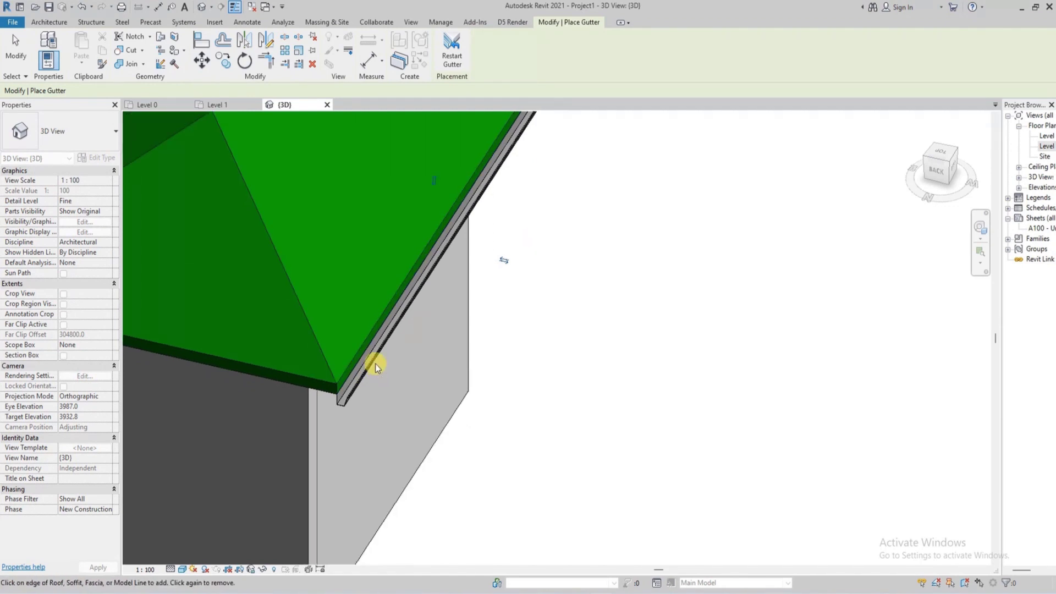
key("Escape")
- Turn the view to a back-corner angle and zoom to inspect the placed gutter
scroll(352, 392, "down", 3)
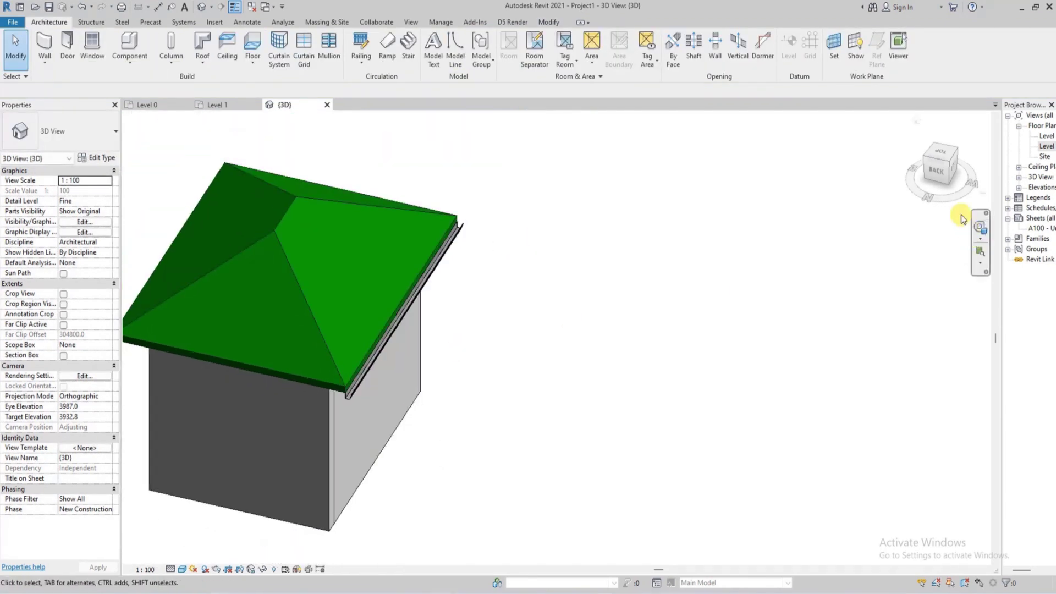
left_click(942, 172)
scroll(315, 401, "up", 4)
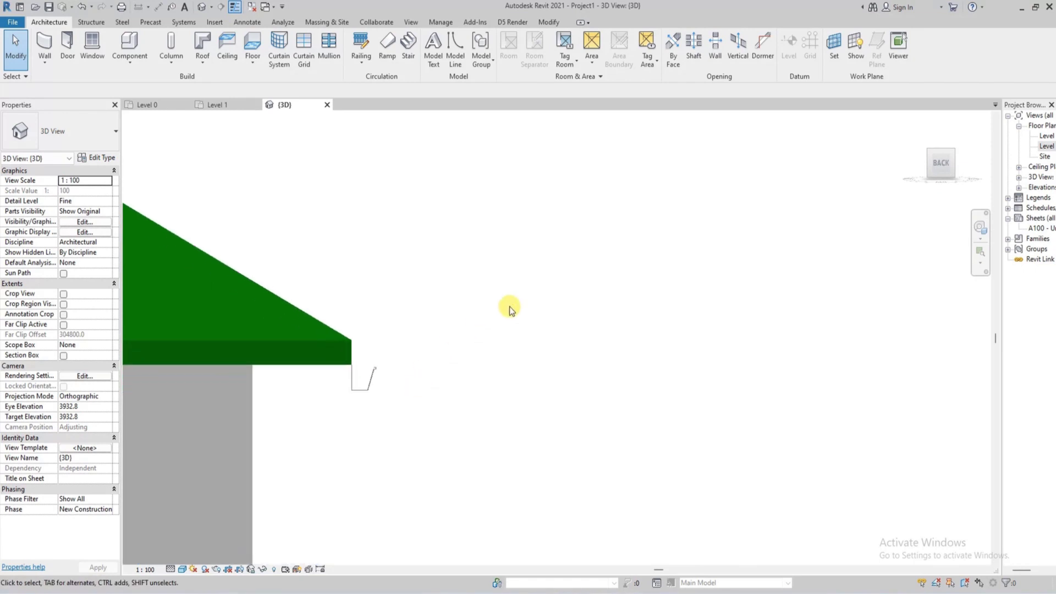
scroll(715, 242, "down", 2)
left_click(957, 149)
scroll(528, 314, "up", 3)
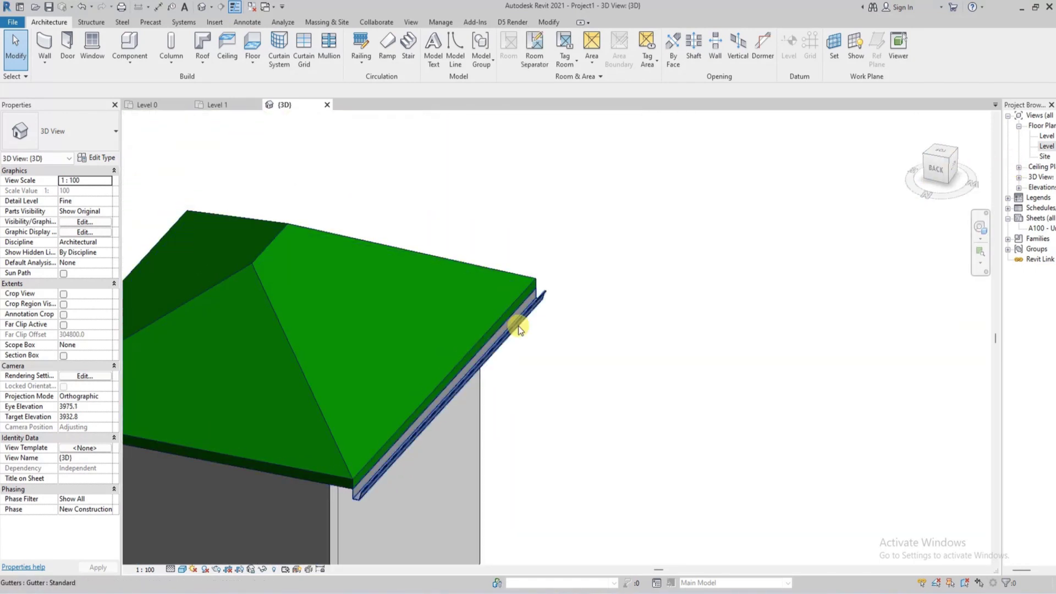
scroll(518, 326, "down", 3)
scroll(531, 285, "up", 3)
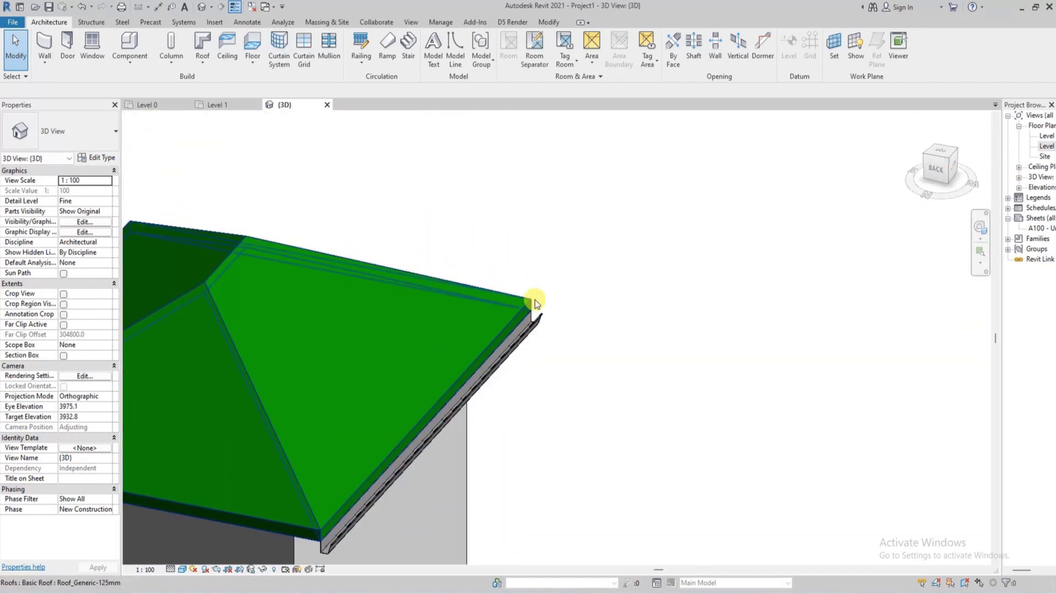
scroll(535, 299, "down", 2)
scroll(396, 467, "up", 4)
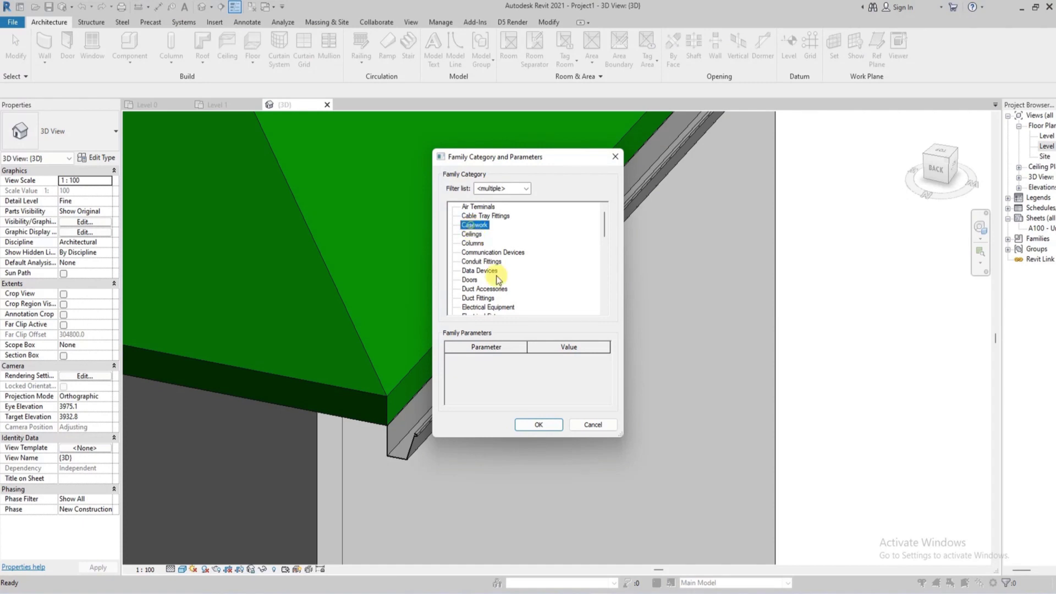
- Create an in-place Casework component named Casework 1 and start an Extrusion
left_click(532, 427)
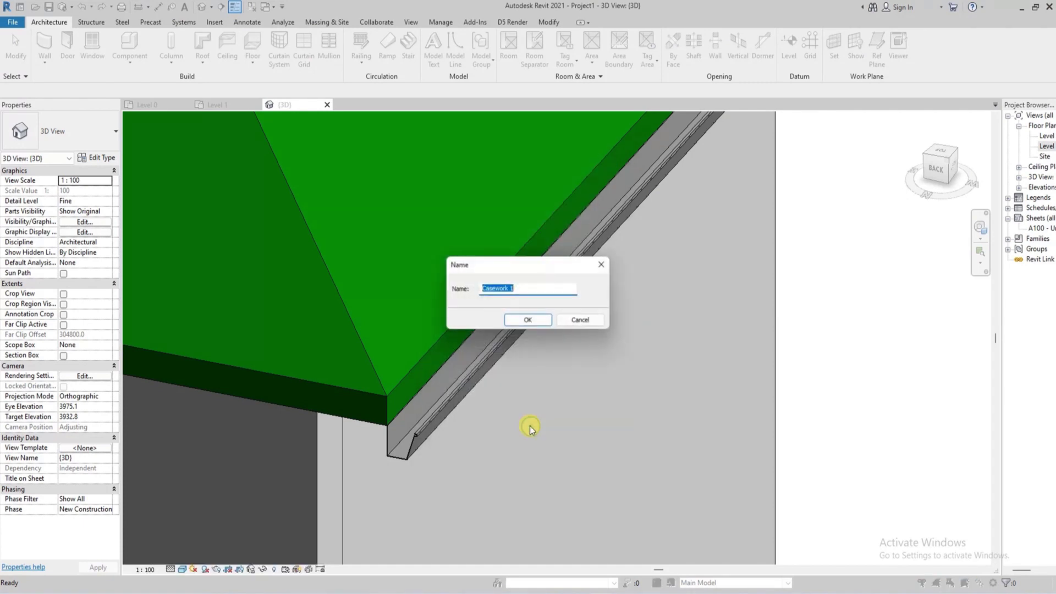
left_click(534, 323)
left_click(93, 50)
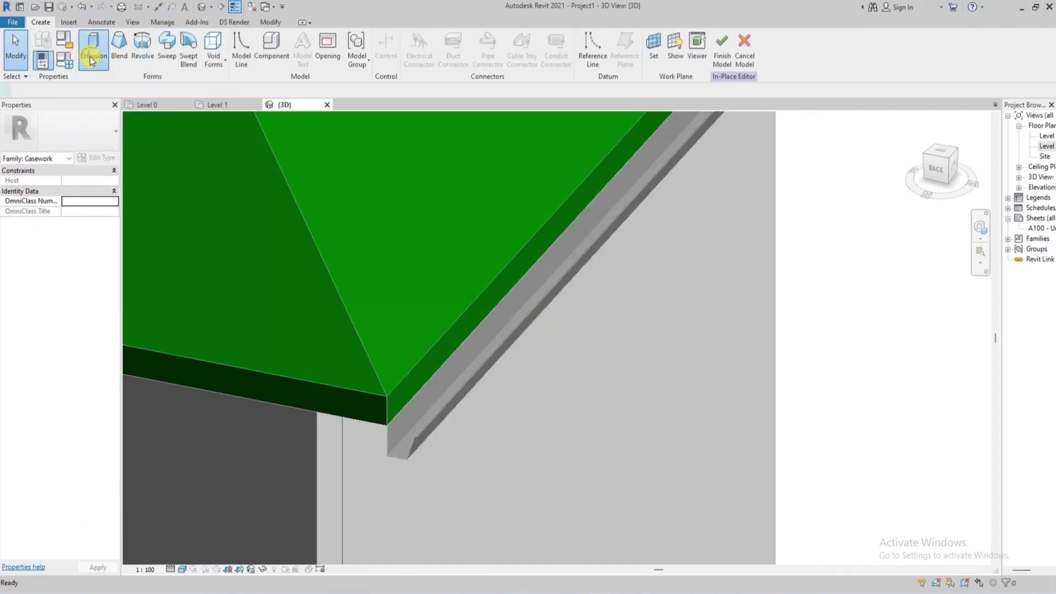
- Set the extrusion's work plane to the gutter's end face
left_click(476, 48)
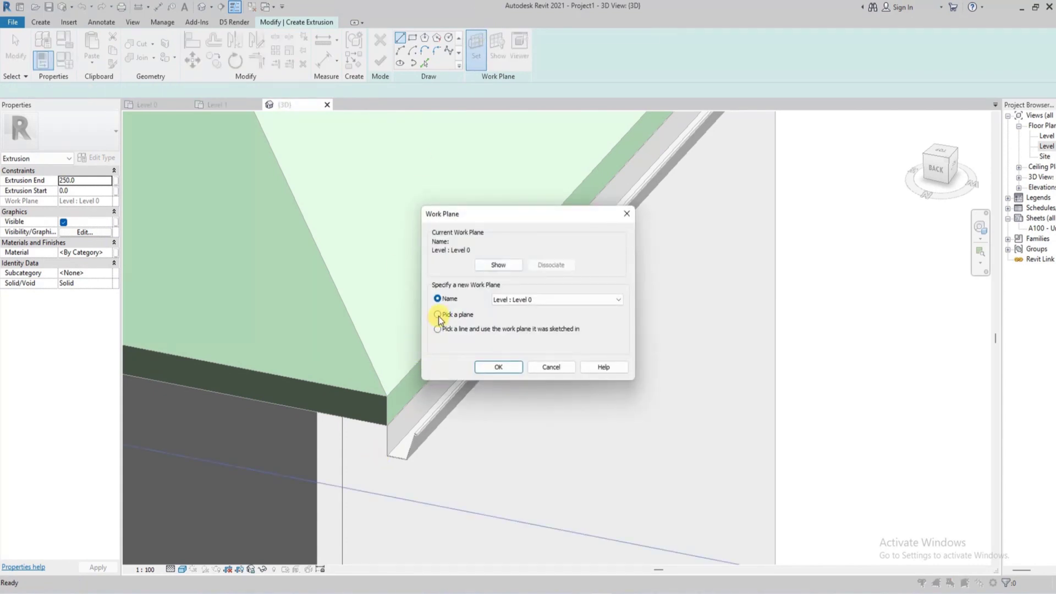
left_click(493, 370)
scroll(406, 396, "up", 3)
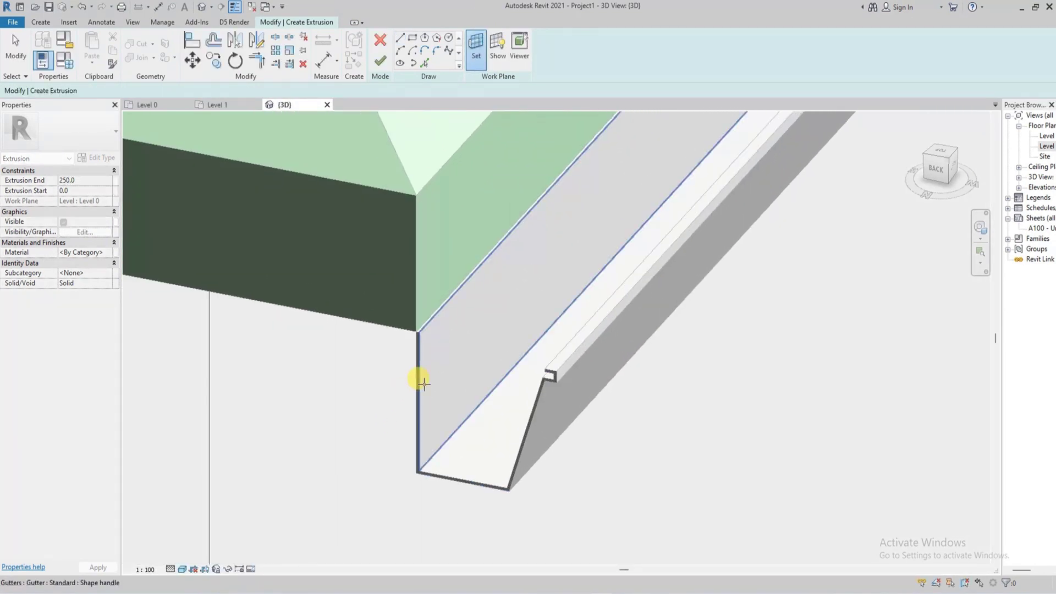
left_click(413, 378)
scroll(418, 379, "down", 5)
left_click(943, 173)
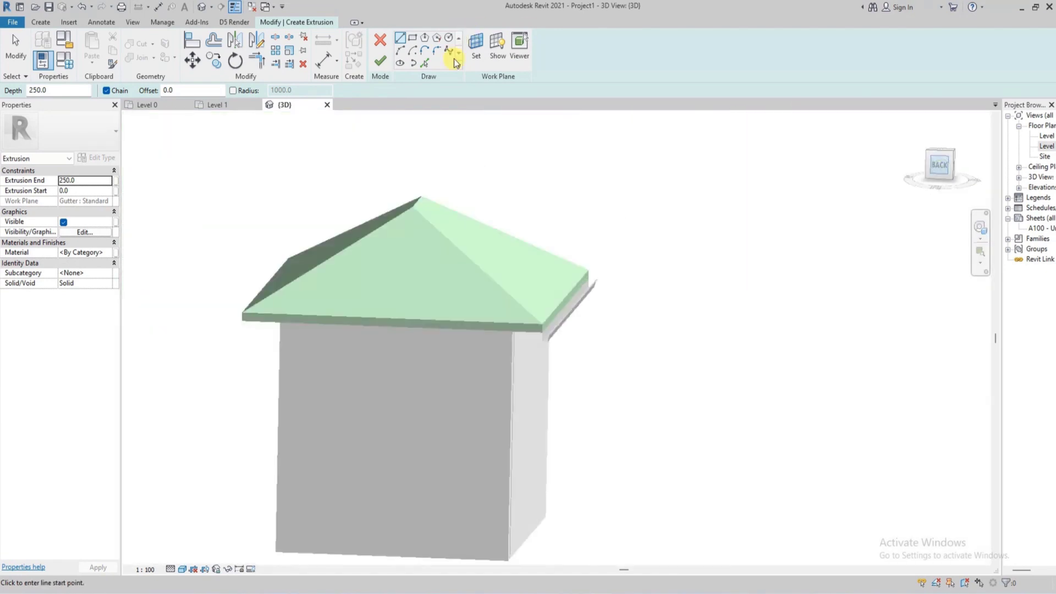
- Pick the gutter's vertical, bottom, slanted and hook edges into the extrusion sketch
left_click(425, 62)
scroll(641, 238, "up", 6)
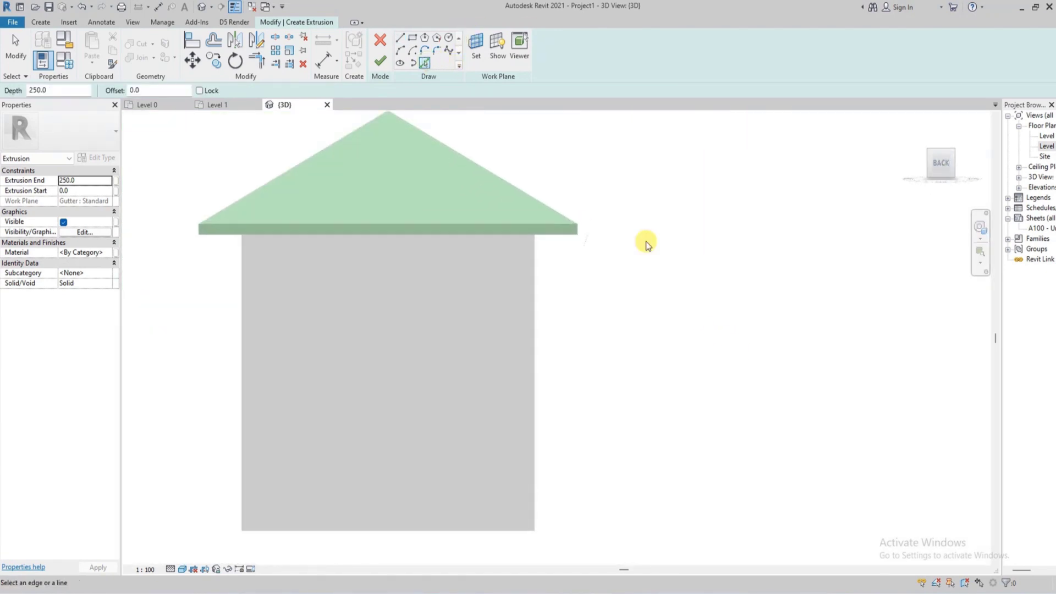
scroll(605, 275, "up", 2)
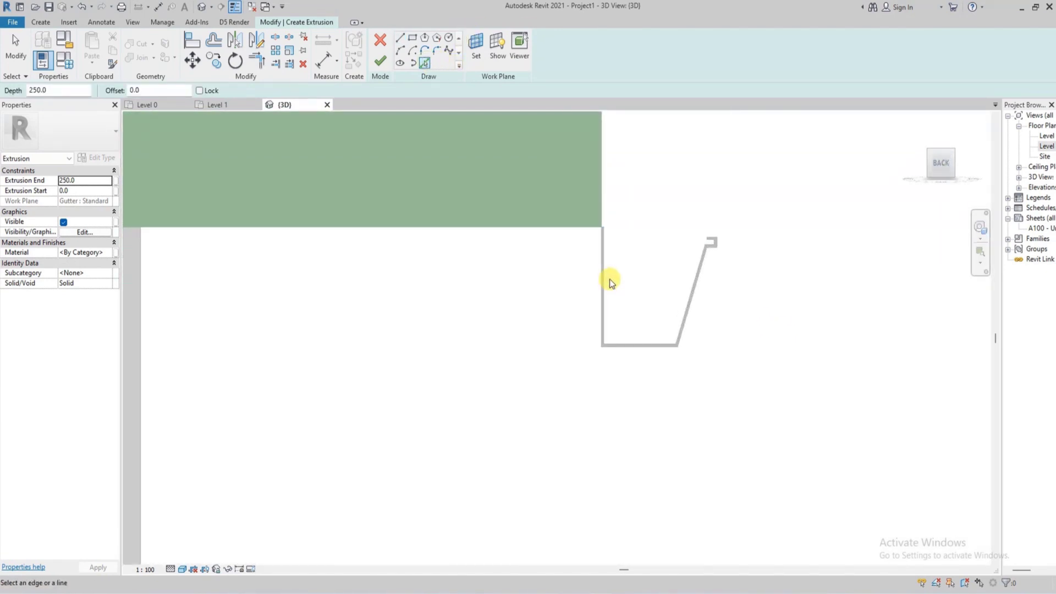
scroll(609, 279, "up", 3)
left_click(605, 306)
left_click(644, 375)
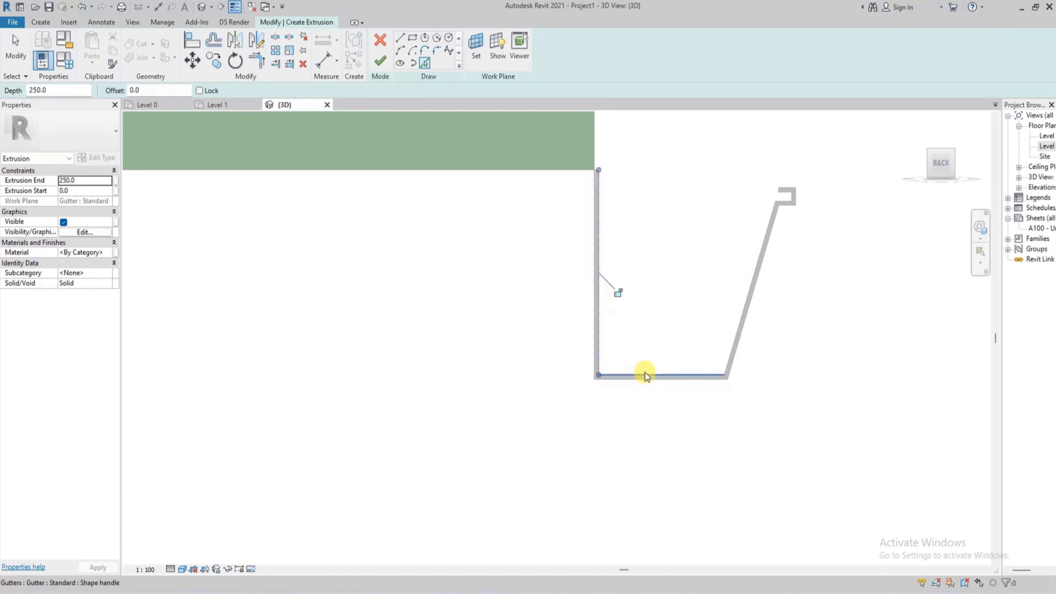
left_click(748, 278)
scroll(774, 208, "up", 3)
left_click(777, 222)
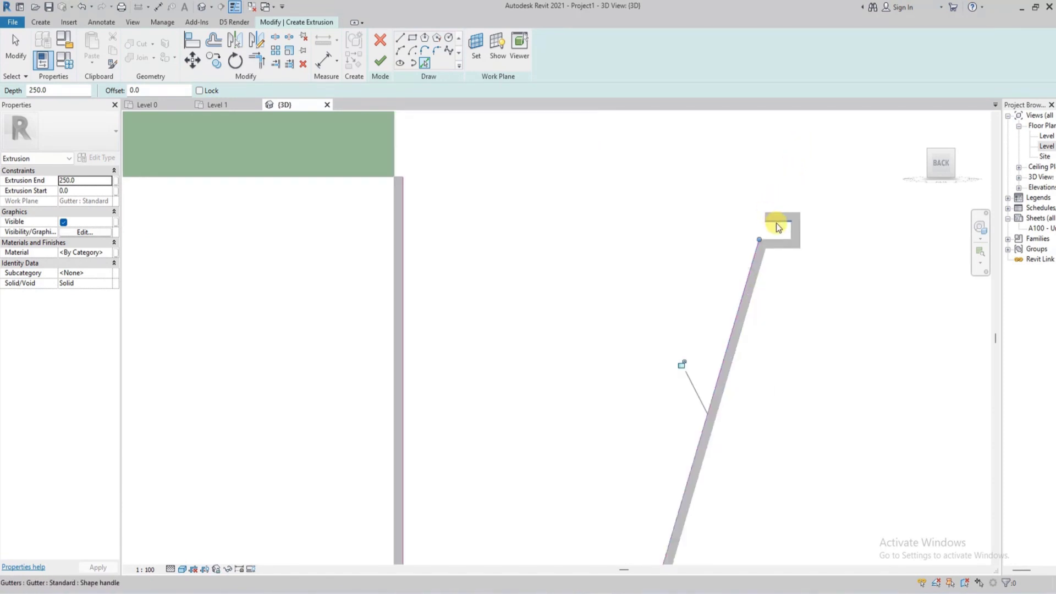
scroll(781, 223, "up", 2)
left_click(796, 235)
left_click(763, 255)
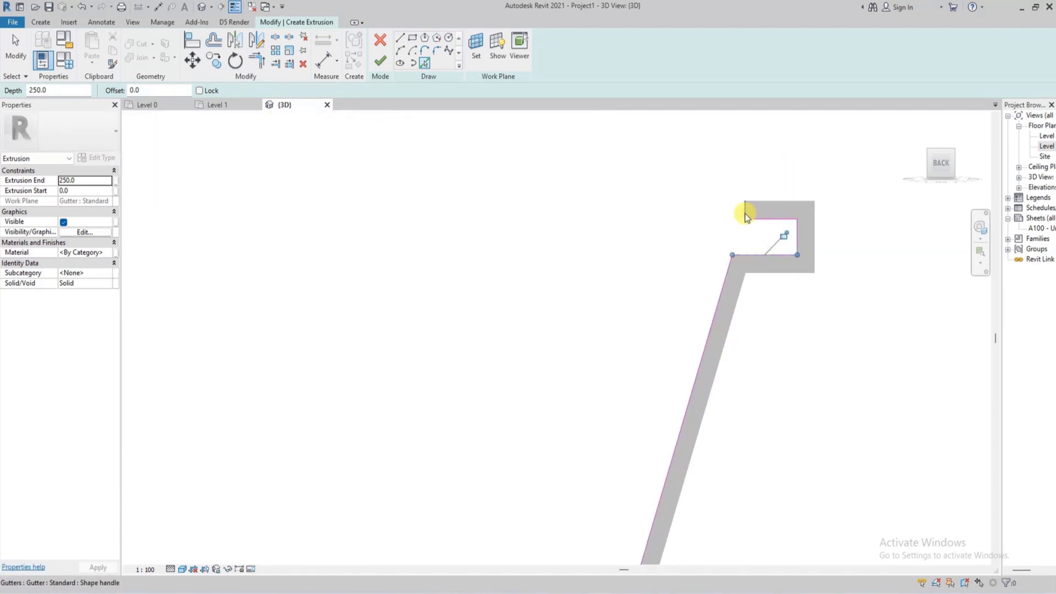
scroll(740, 202, "down", 5)
- Trim/extend the top edge to the left side line to close the corner
left_click(256, 60)
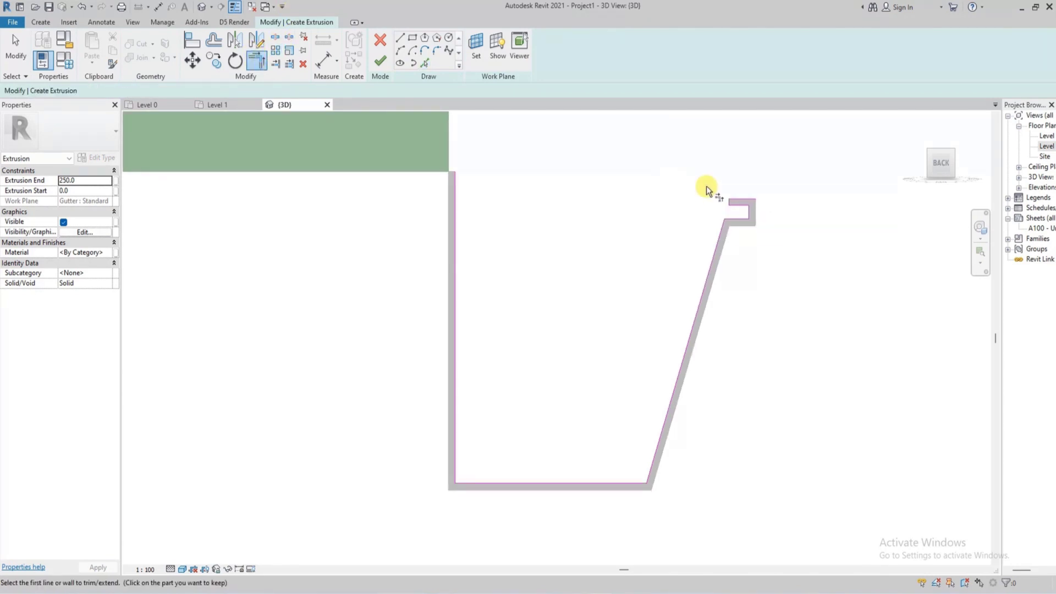
left_click(456, 206)
scroll(694, 189, "up", 5)
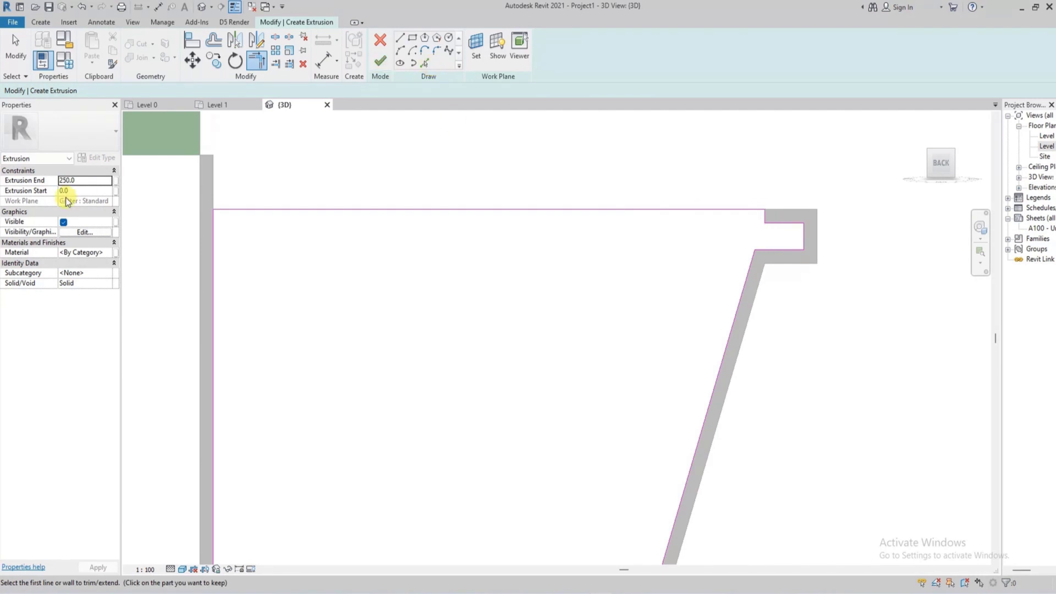
- Give the extrusion an end of 5 and my aluminium gutter material, then finish it
left_click(92, 179)
type("5")
key("Return")
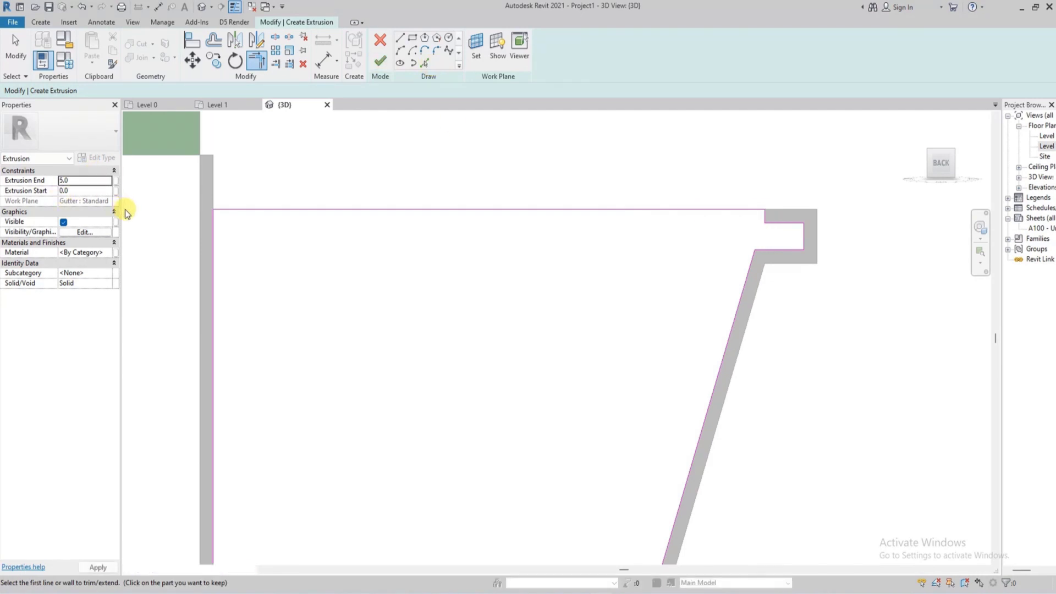
left_click(106, 252)
left_click(108, 253)
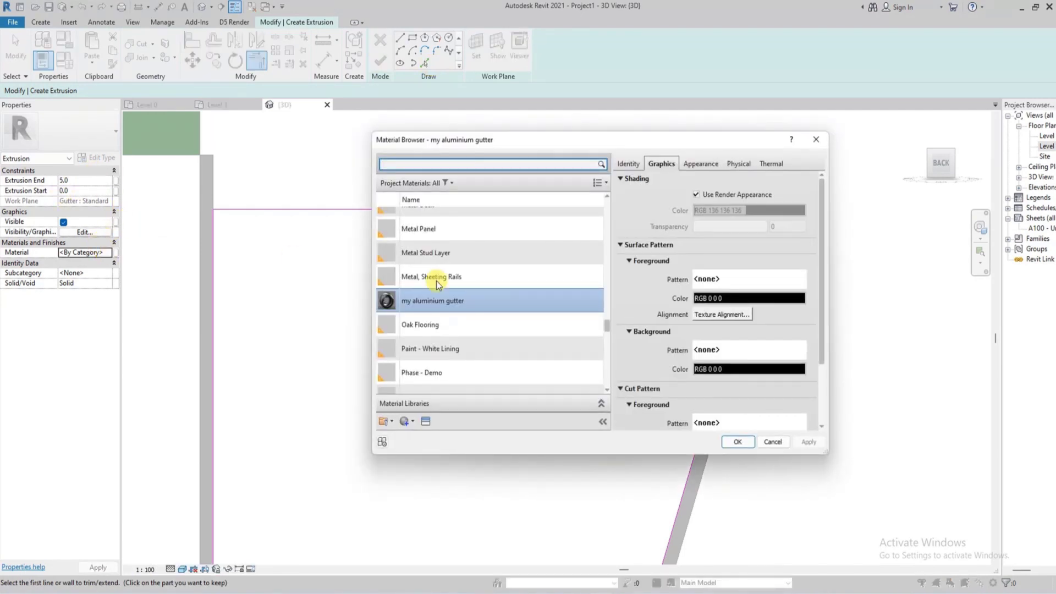
left_click(737, 443)
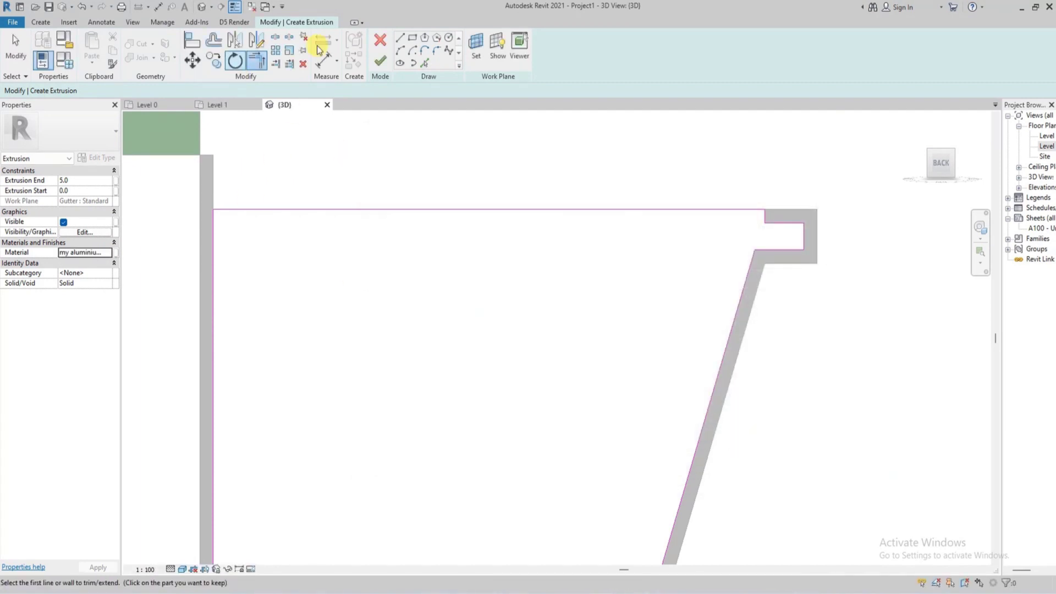
left_click(381, 61)
- Select the gutter end piece and change its extrusion end to -5
scroll(592, 216, "down", 3)
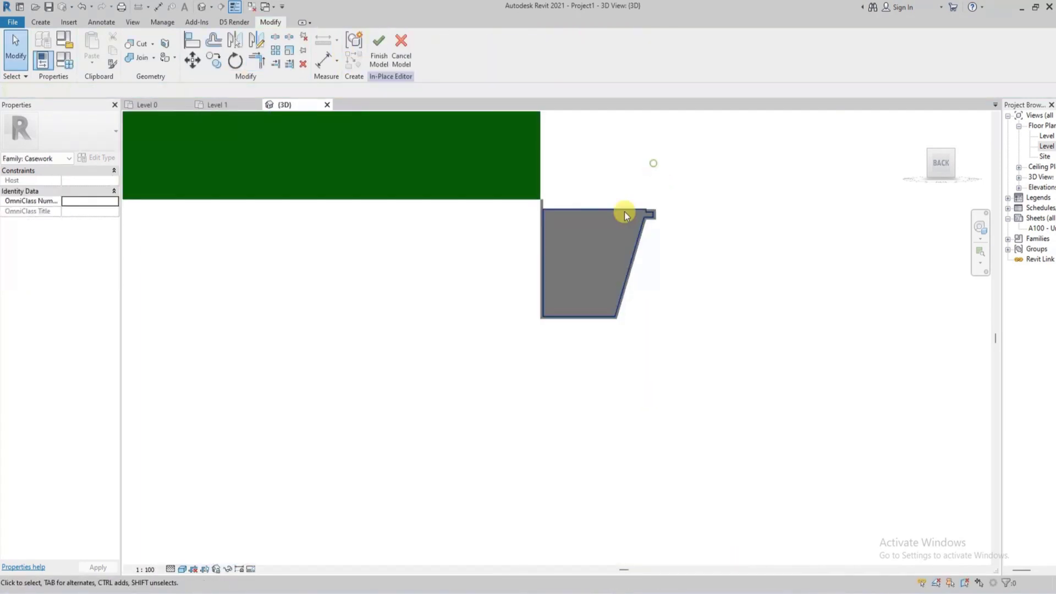
left_click(960, 161)
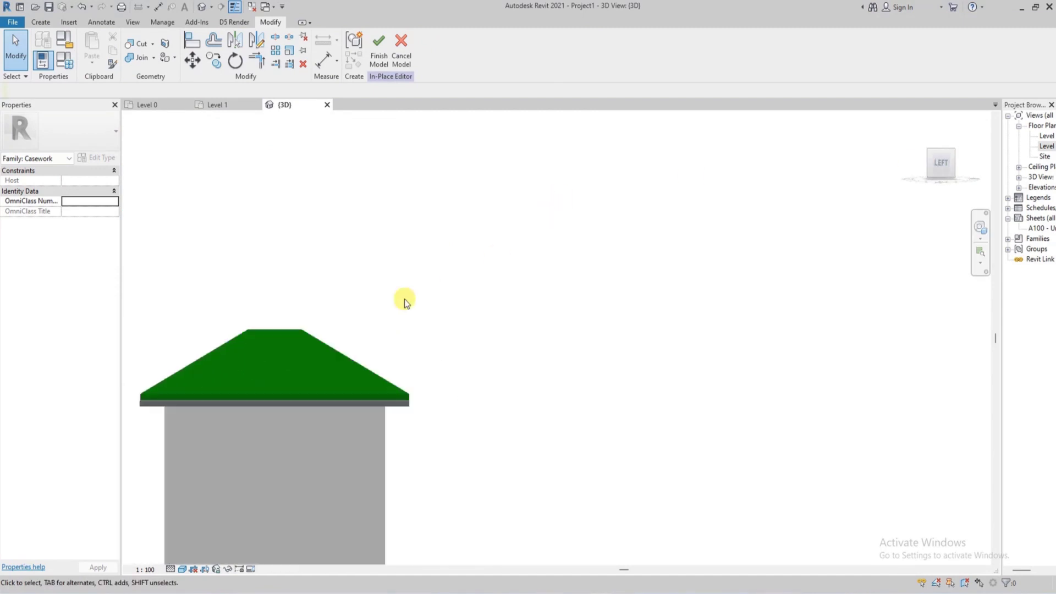
scroll(399, 288, "up", 5)
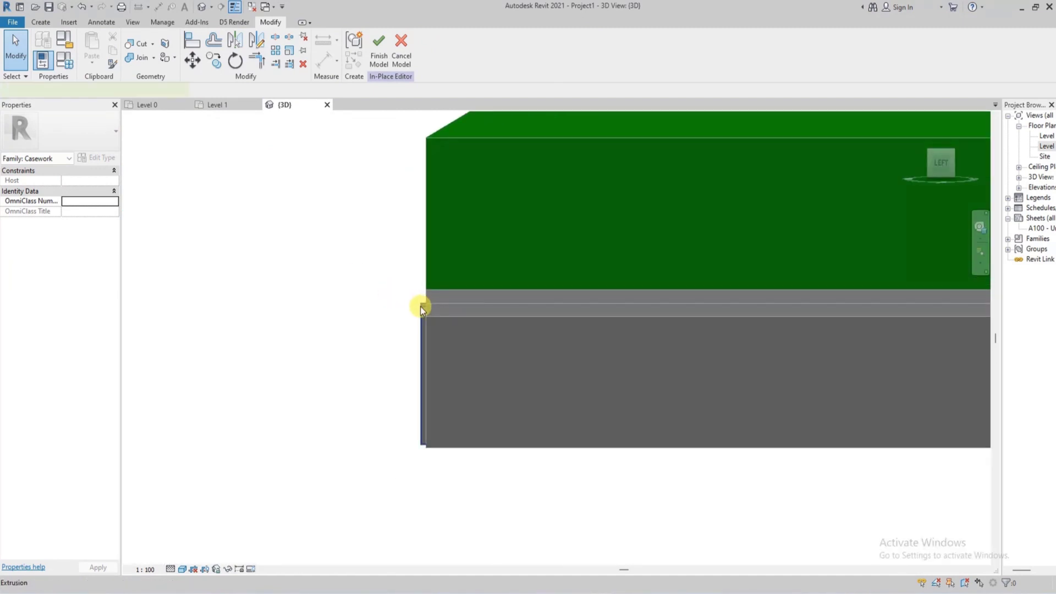
left_click(418, 299)
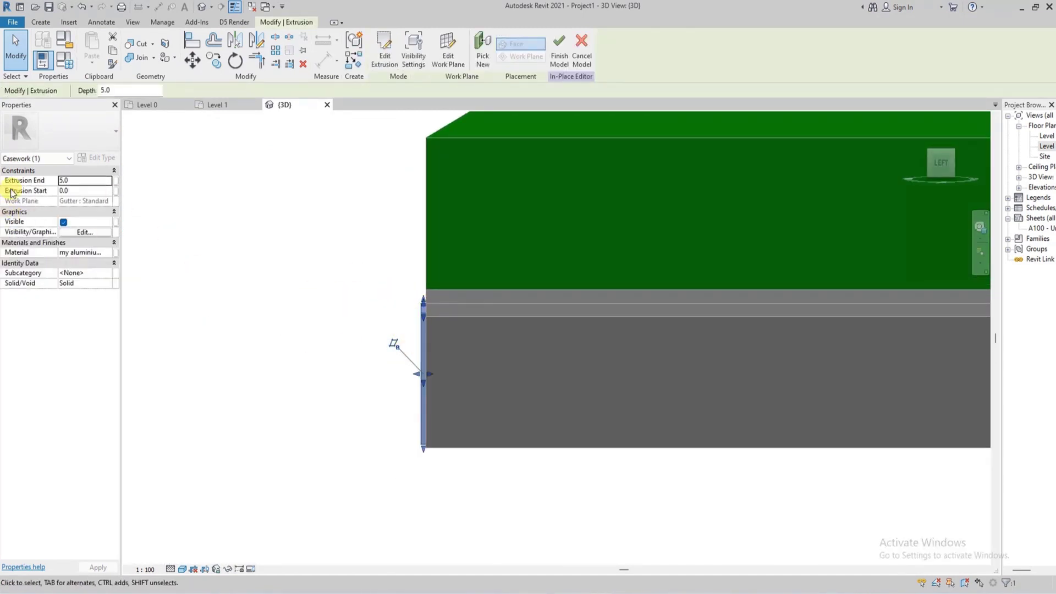
left_click(62, 180)
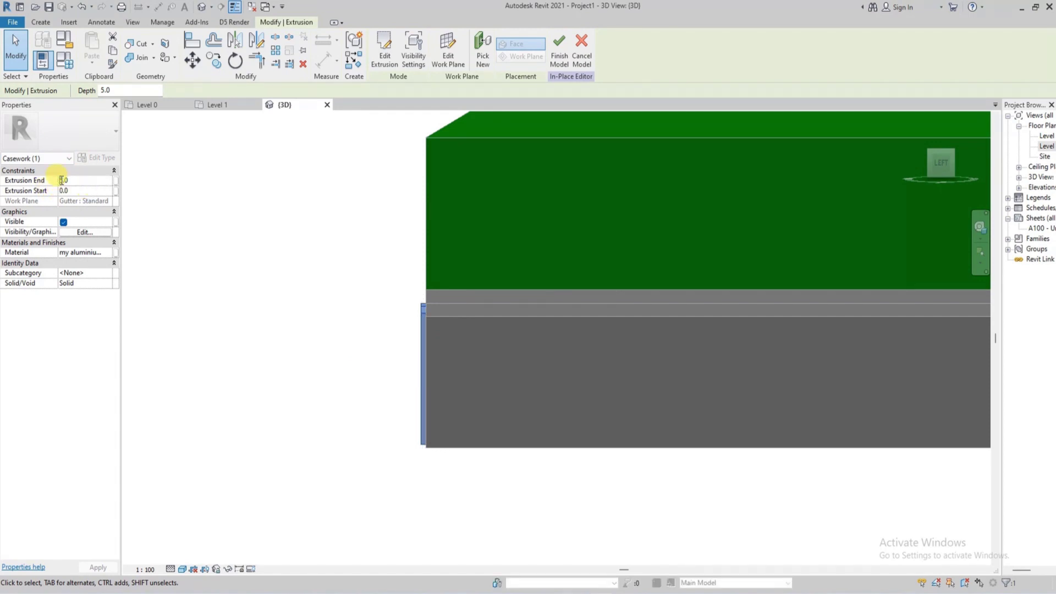
type("-")
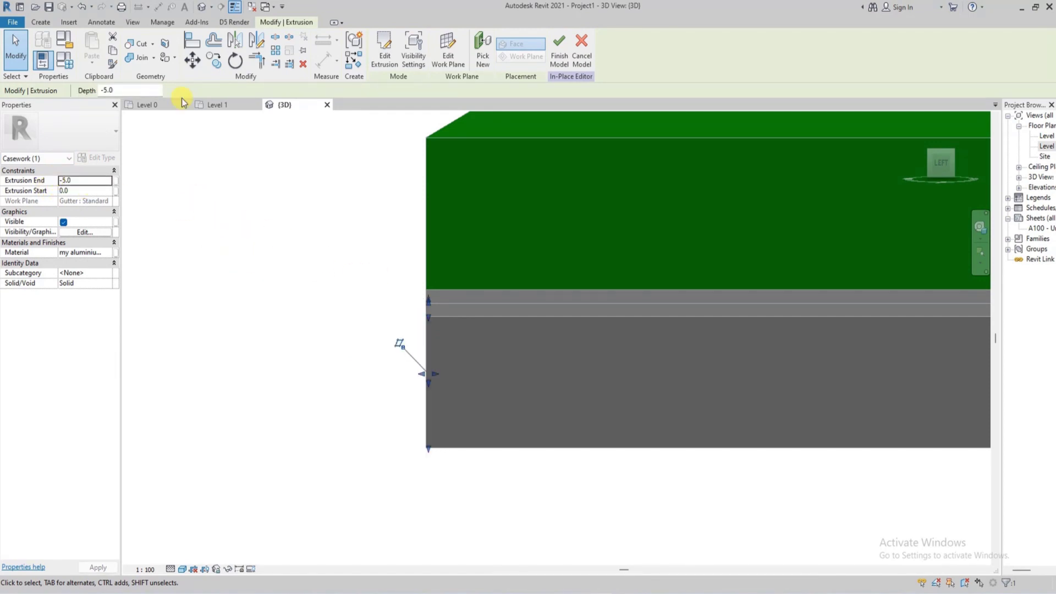
- Copy the end piece from the roof corner to the roof edge's other endpoint
left_click(214, 60)
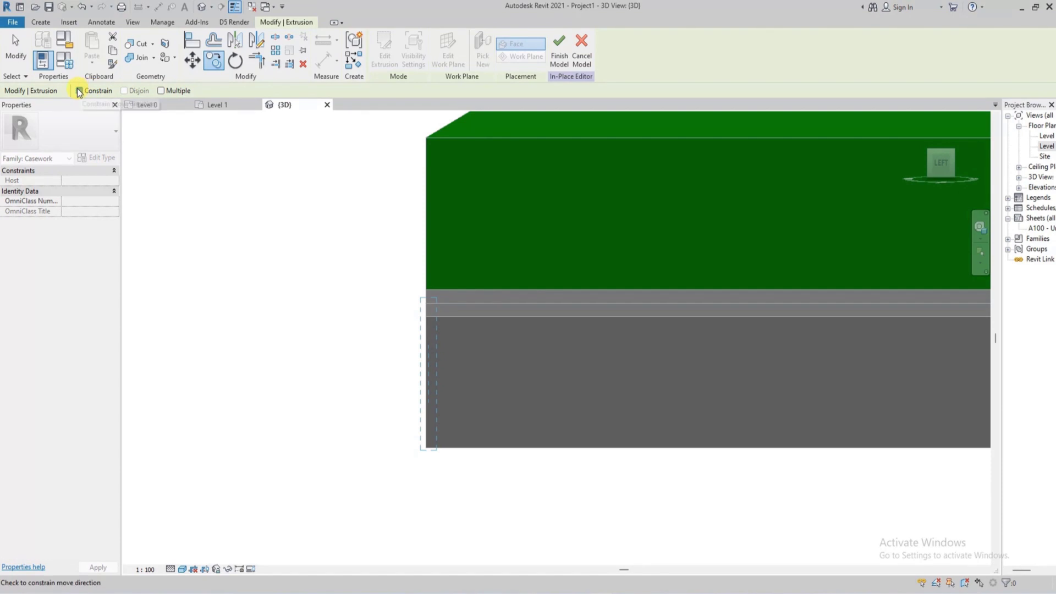
scroll(440, 302, "up", 2)
left_click(419, 292)
scroll(583, 279, "down", 1)
middle_click_drag(582, 278, 346, 200)
scroll(704, 215, "up", 2)
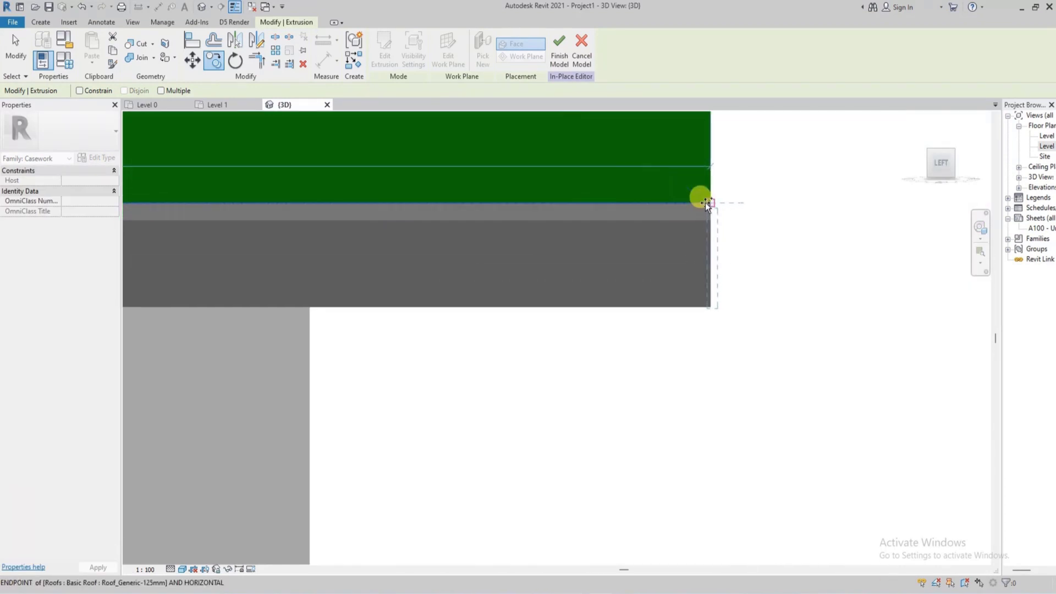
left_click(707, 203)
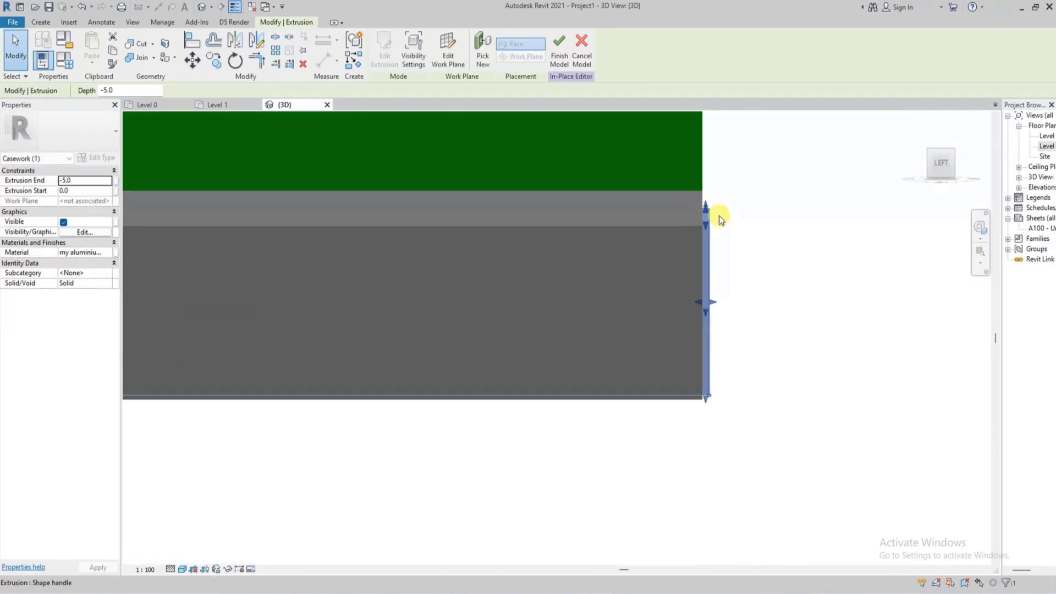
- Move the end piece into its final position and orbit to inspect it along the eave
left_click(192, 60)
scroll(669, 200, "up", 3)
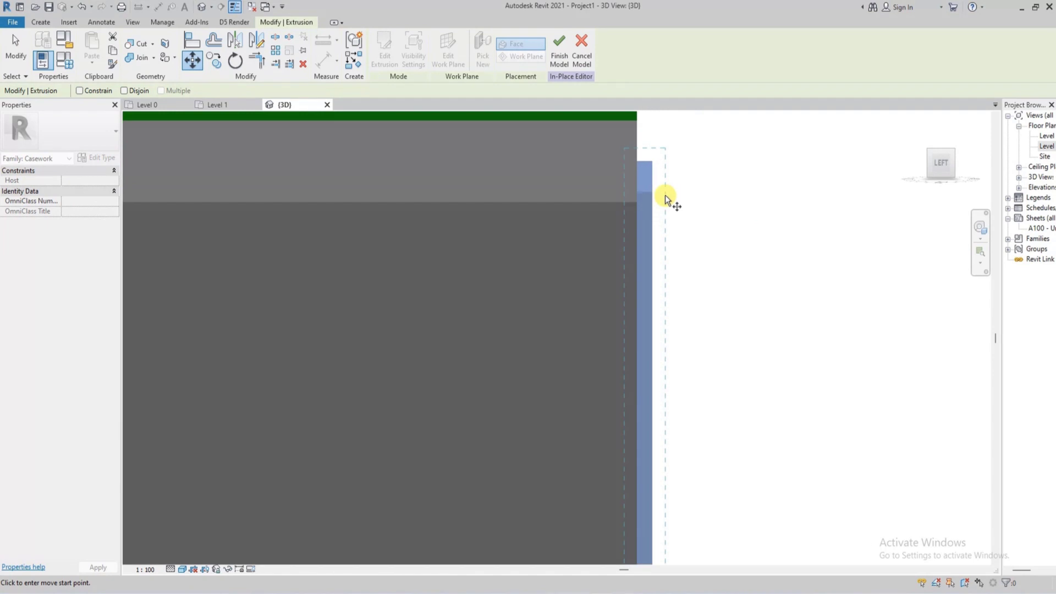
left_click(631, 156)
scroll(691, 189, "down", 3)
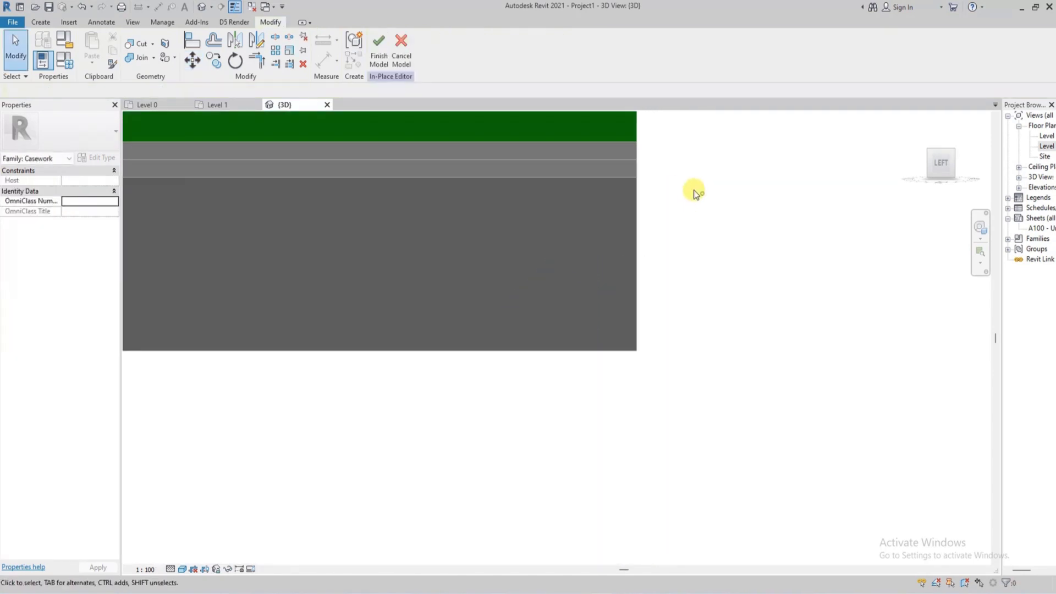
left_click_drag(915, 157, 924, 189)
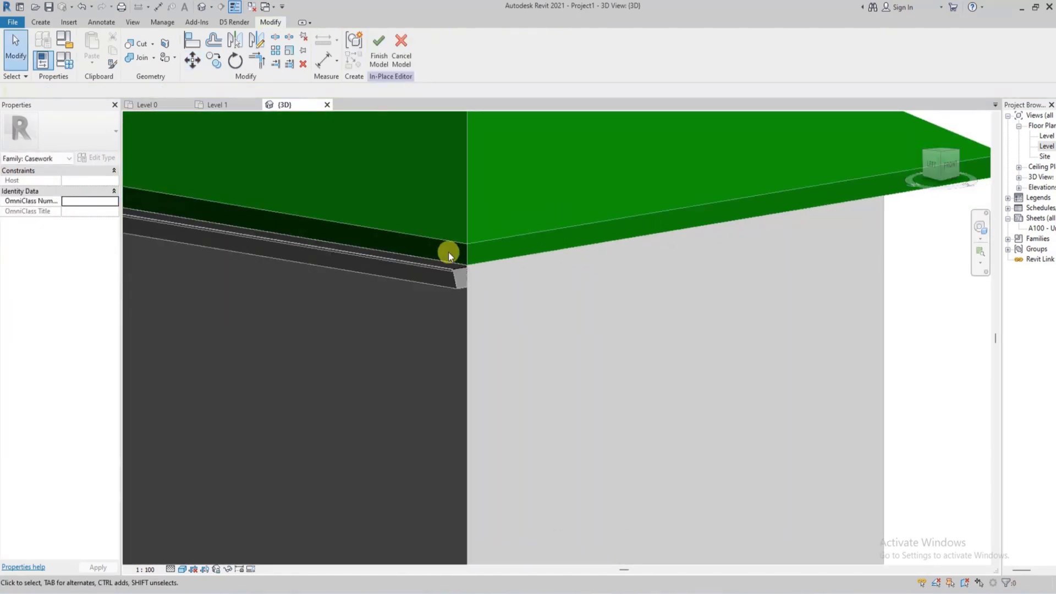
middle_click_drag(448, 249, 448, 75, "shift")
- Finish the Casework 1 in-place model and orbit round to view the house's back
left_click(376, 61)
scroll(459, 131, "down", 5)
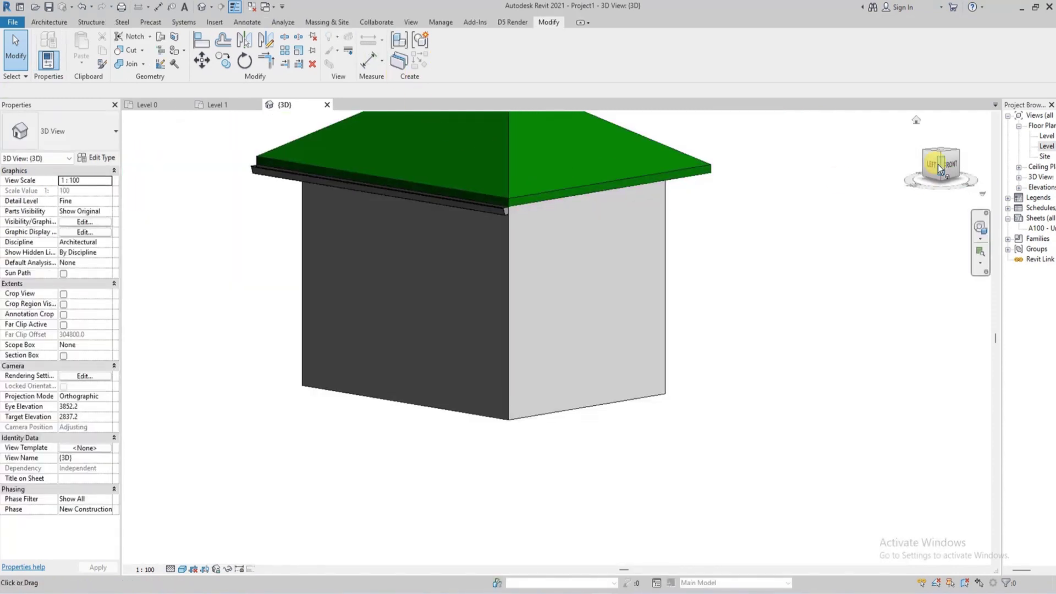
left_click(928, 163)
middle_click_drag(213, 140, 431, 220, "shift")
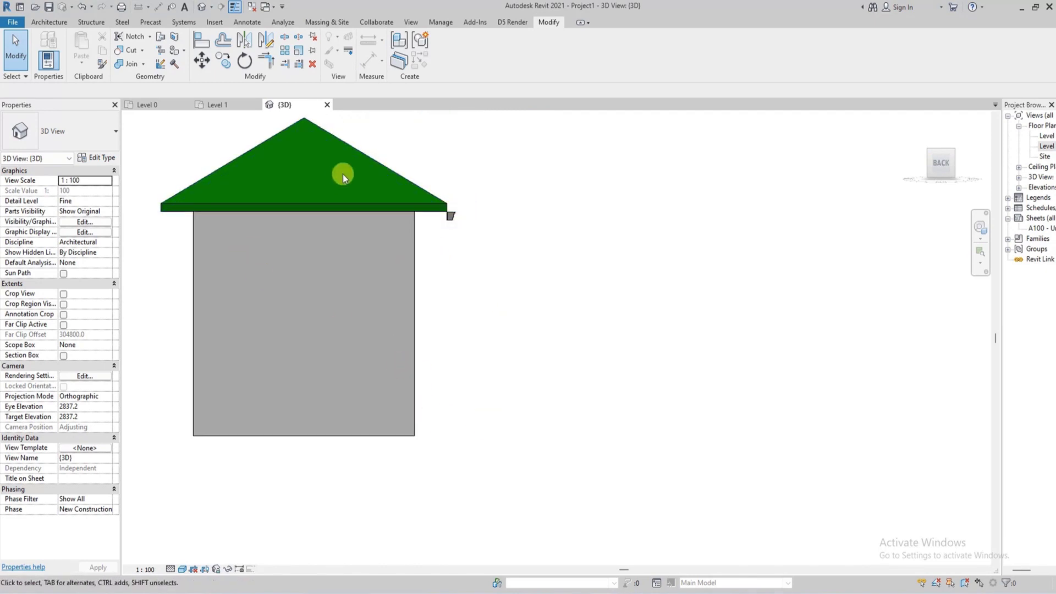
scroll(239, 206, "down", 2)
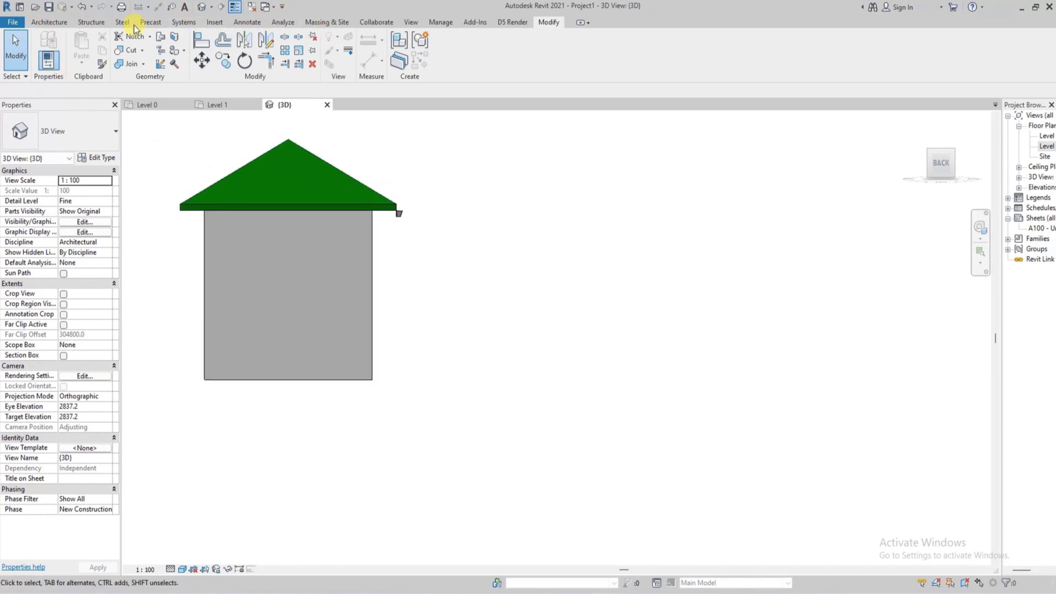
- Start the Pipe tool, then cancel it without placing any pipe
left_click(185, 23)
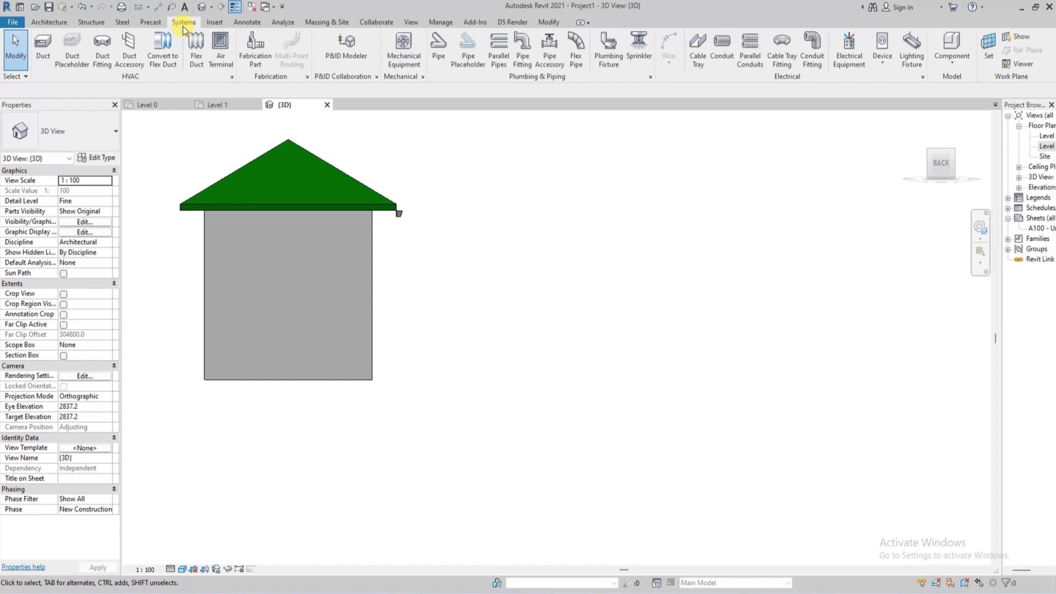
left_click(438, 53)
left_click(203, 88)
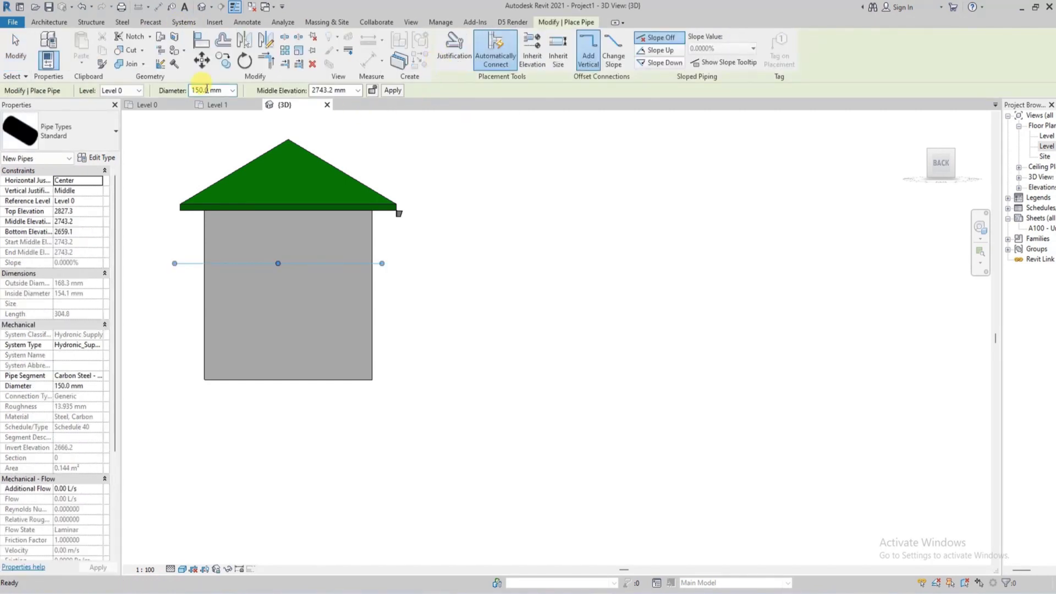
left_click(11, 57)
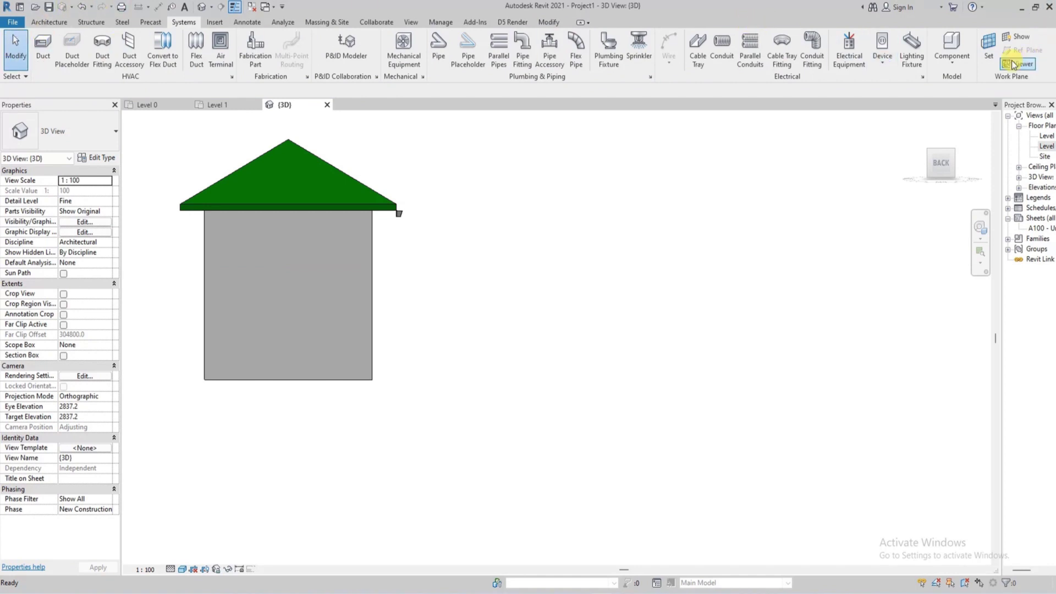
- Set the house wall as the current work plane using Pick a plane
left_click(987, 54)
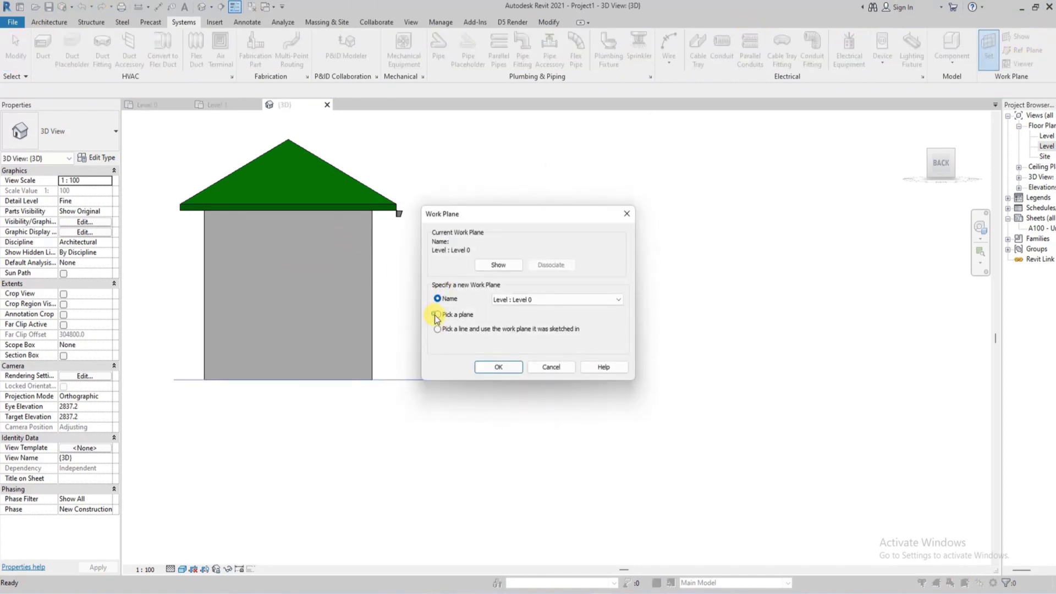
left_click(499, 368)
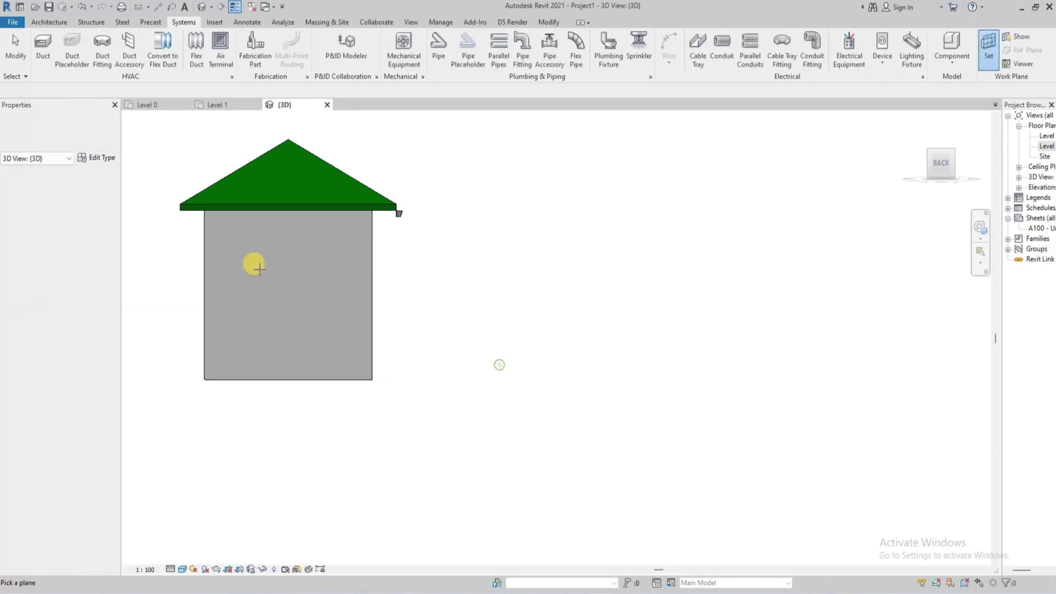
left_click(319, 376)
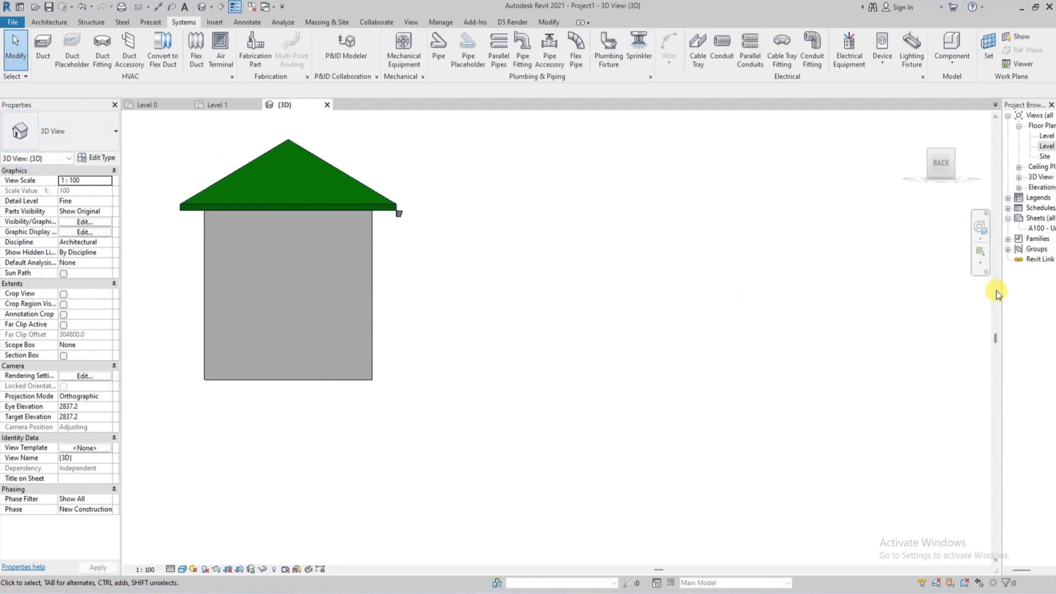
- Open the South, West and North elevation views from the Project Browser
middle_click_drag(437, 257, 585, 287)
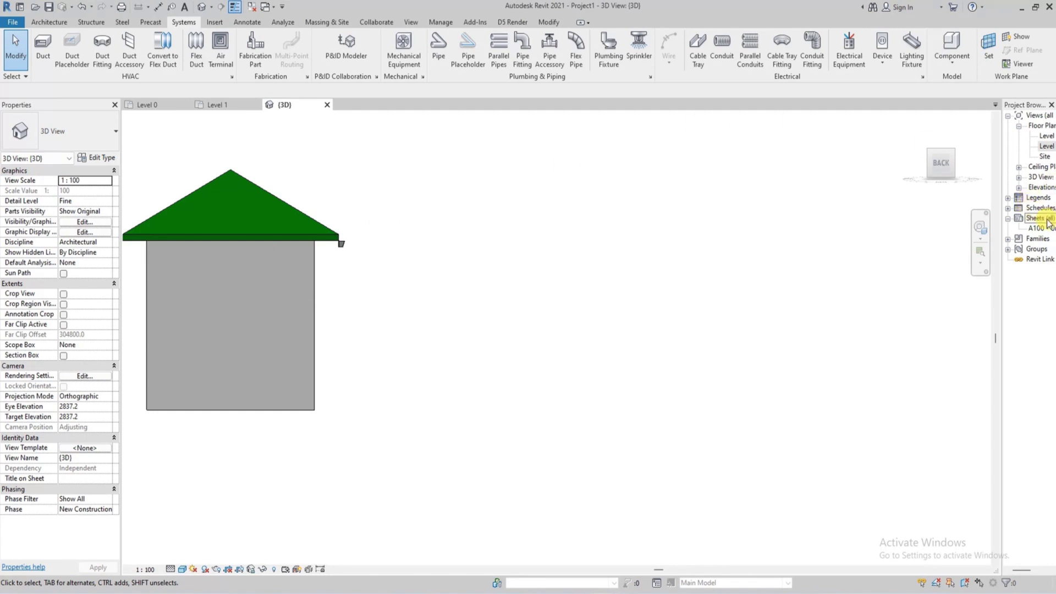
left_click_drag(999, 119, 894, 122)
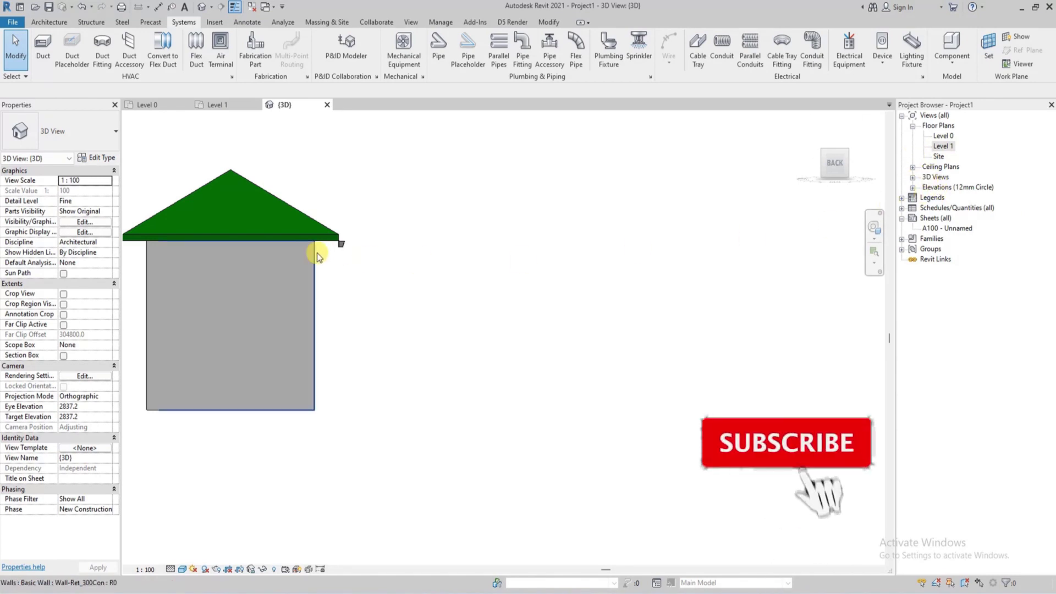
left_click(913, 187)
double_click(942, 218)
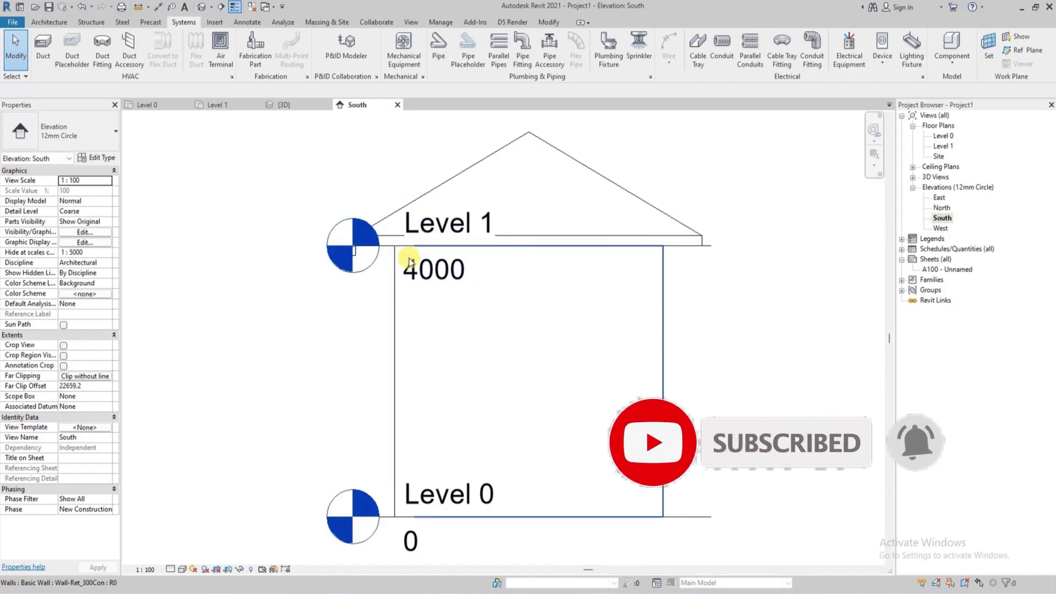
scroll(416, 264, "down", 2)
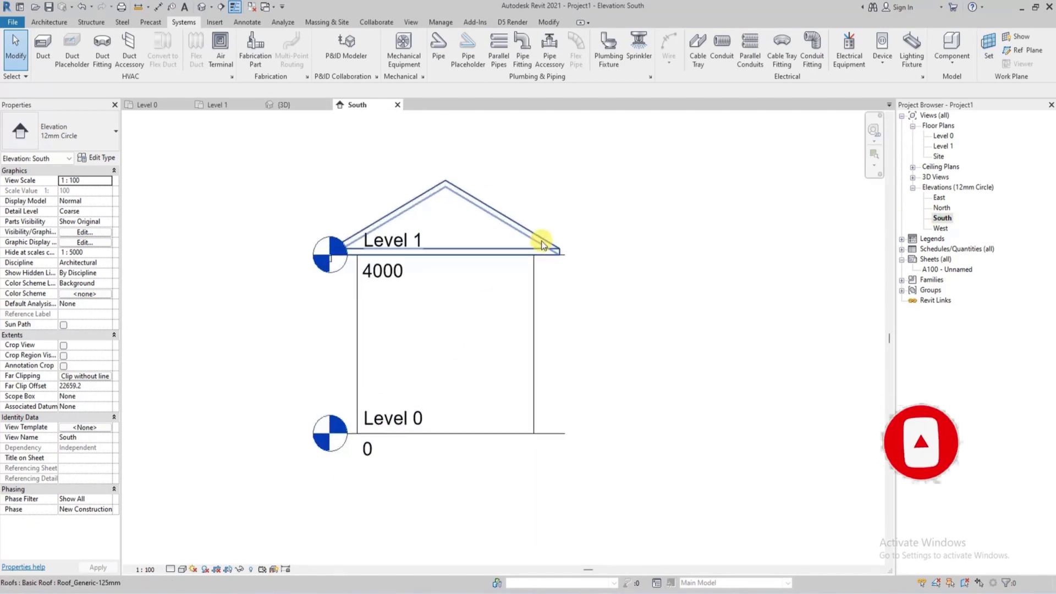
scroll(546, 236, "up", 2)
double_click(940, 228)
double_click(942, 208)
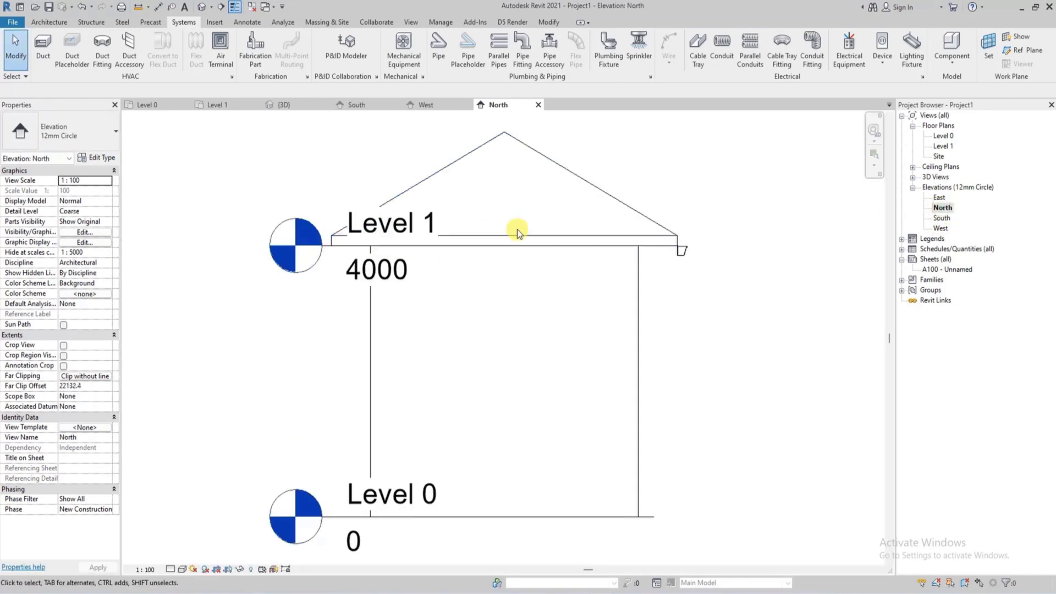
scroll(370, 220, "down", 1)
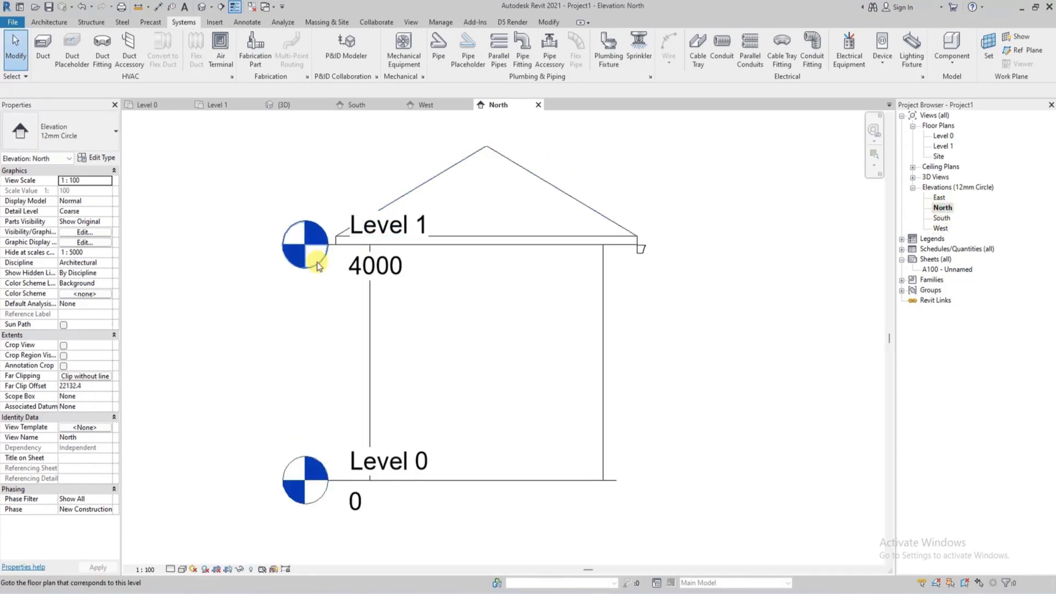
- Hide the Levels category in the North elevation from Level 0's context menu
left_click(342, 480)
right_click(342, 479)
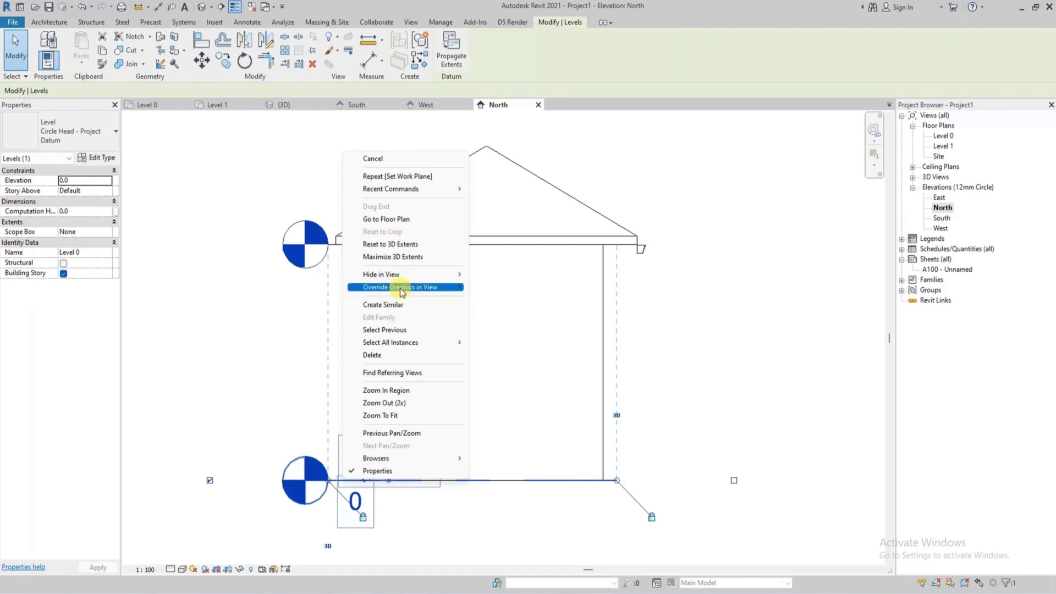
mouse_move(402, 280)
left_click(515, 284)
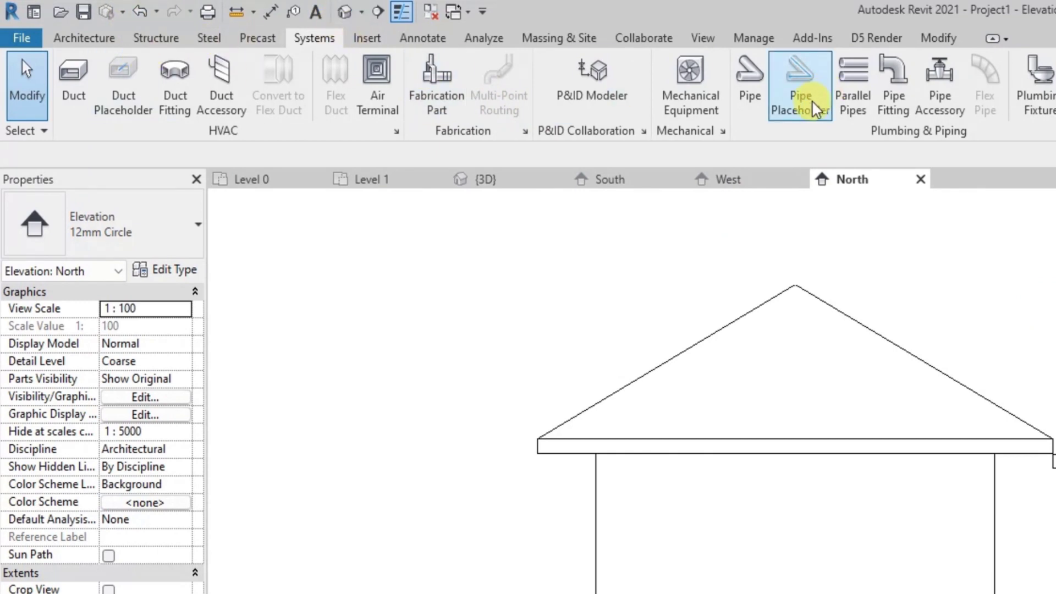
- Start the Pipe tool and bring up the Standard pipe type's properties
left_click(751, 88)
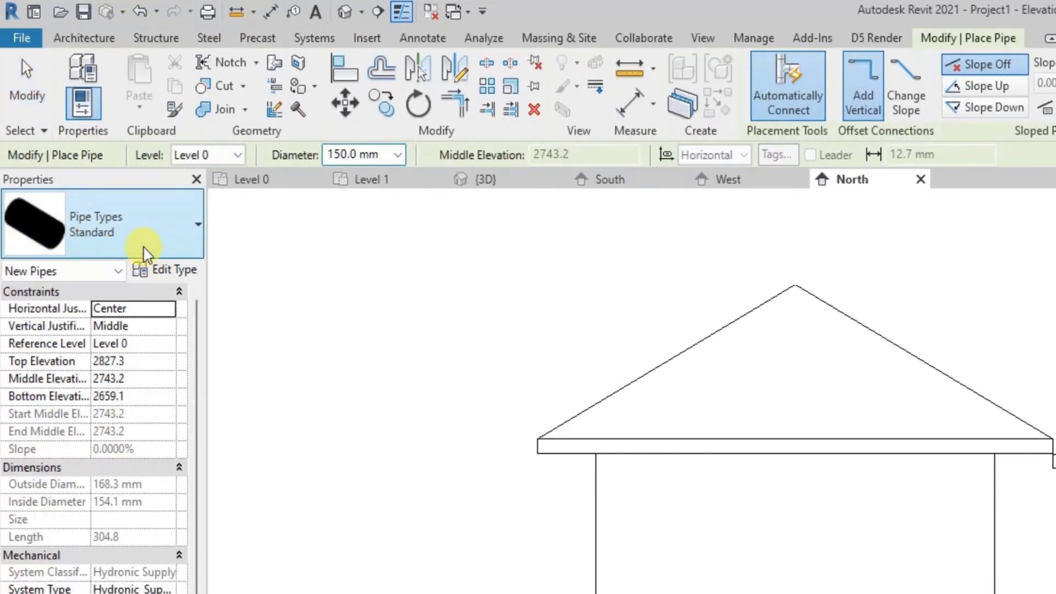
left_click(155, 231)
left_click(155, 231)
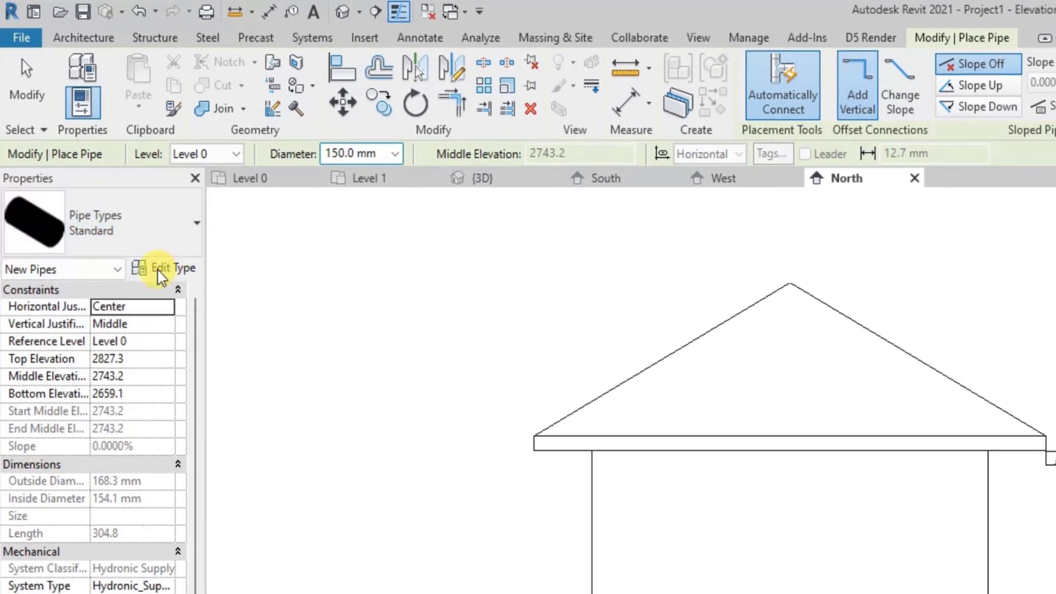
left_click(161, 269)
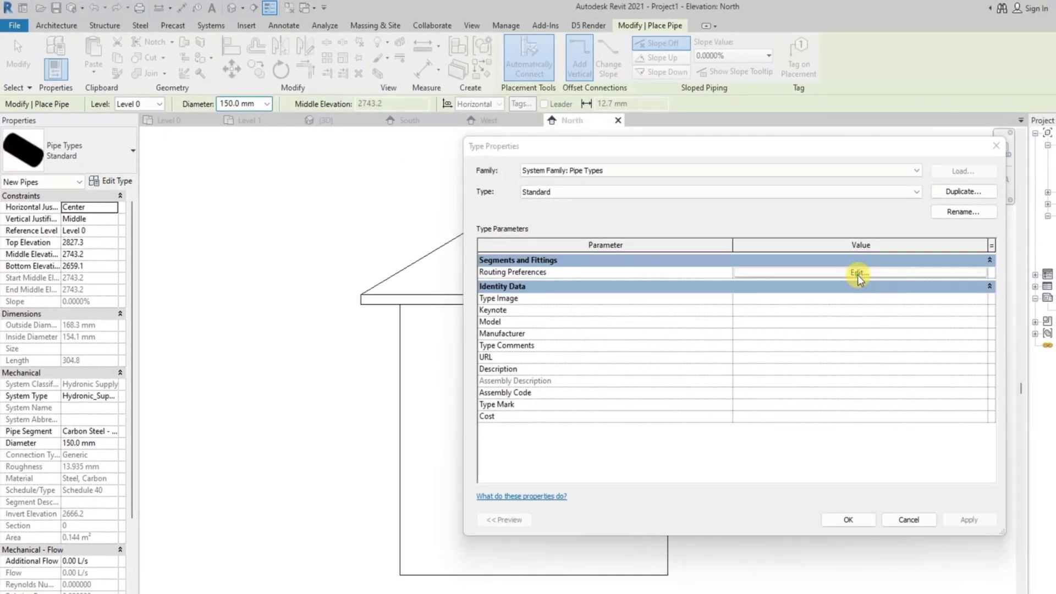
- Change the routing preferences' pipe segment to Carbon Steel - Schedule 80, leaving elbows unchanged
left_click(858, 274)
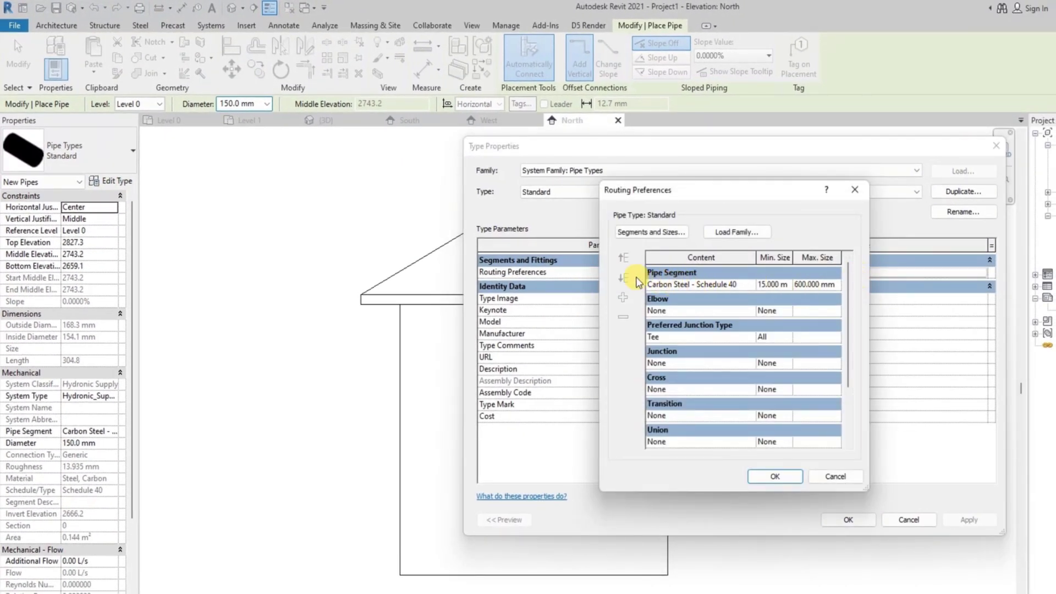
left_click(755, 284)
left_click(750, 284)
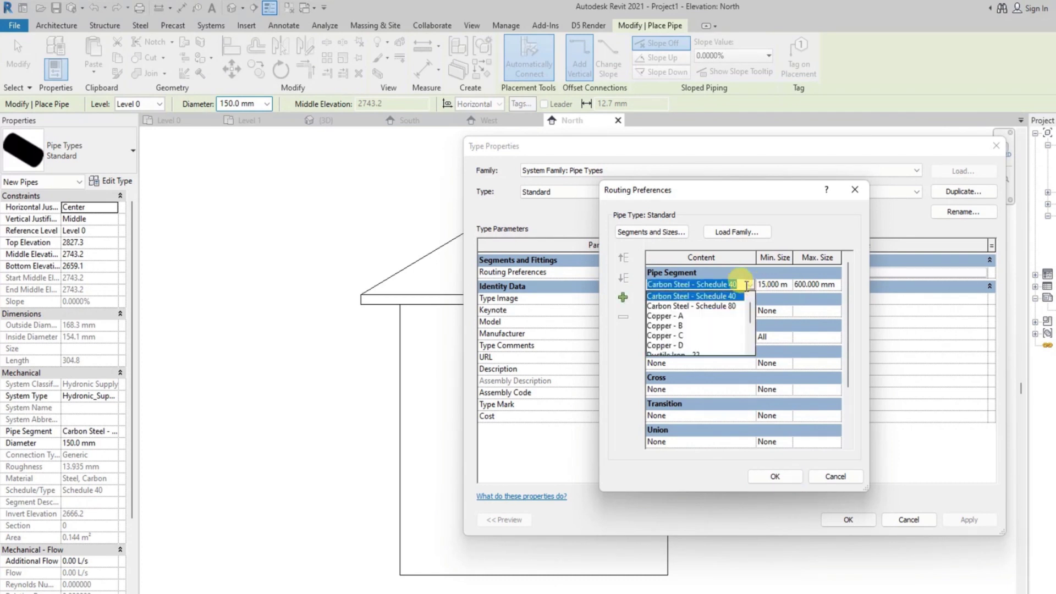
left_click(700, 306)
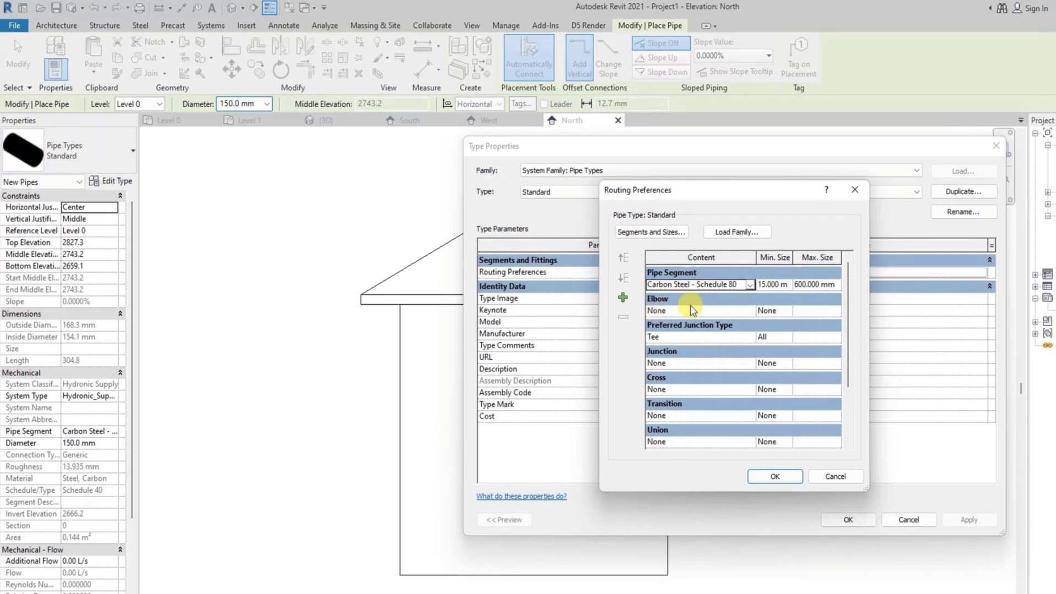
left_click(666, 313)
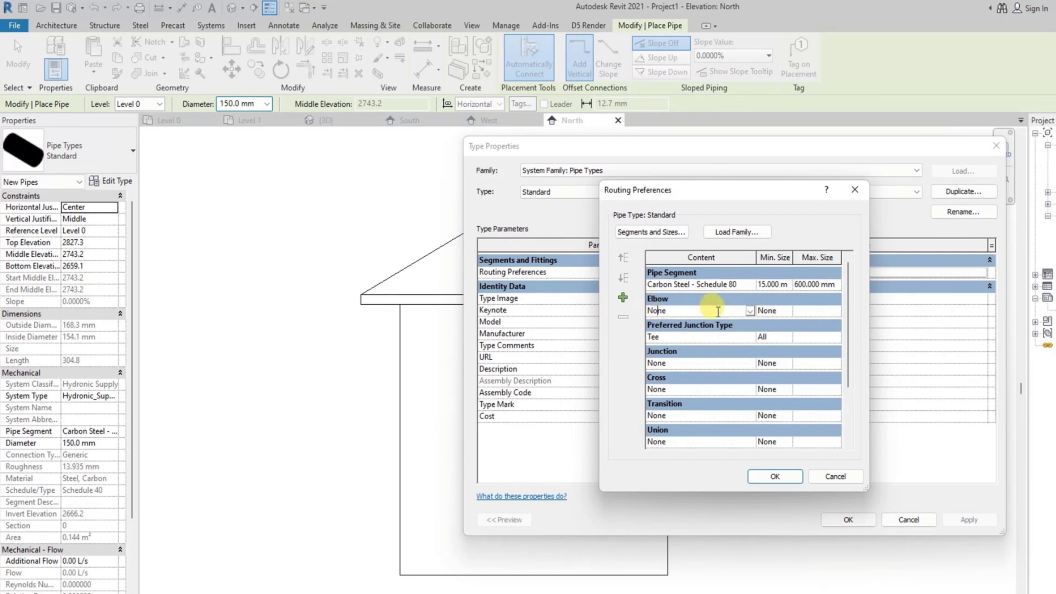
left_click(748, 312)
left_click(747, 312)
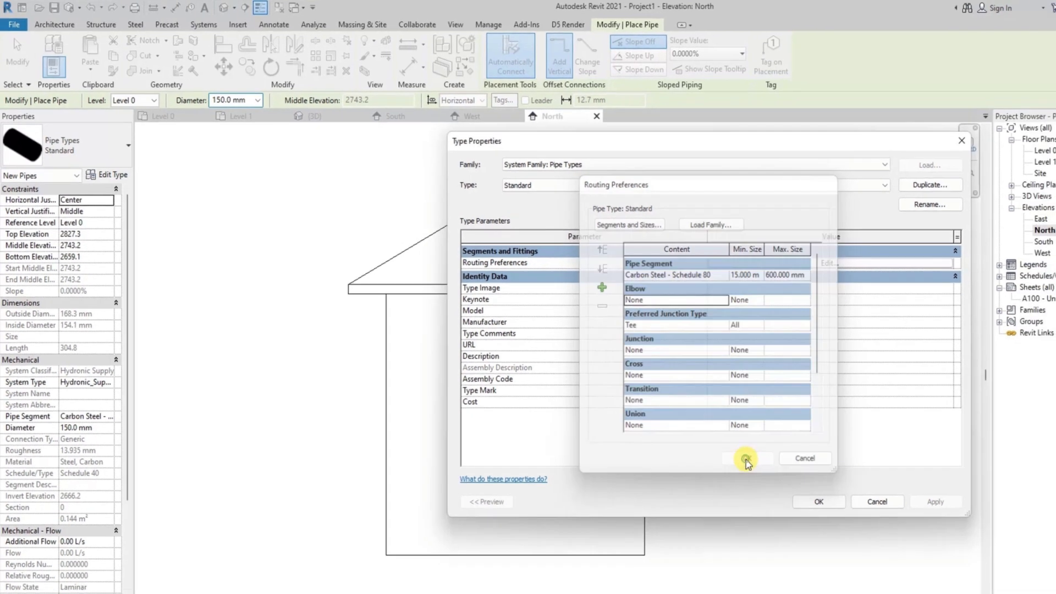
left_click(772, 478)
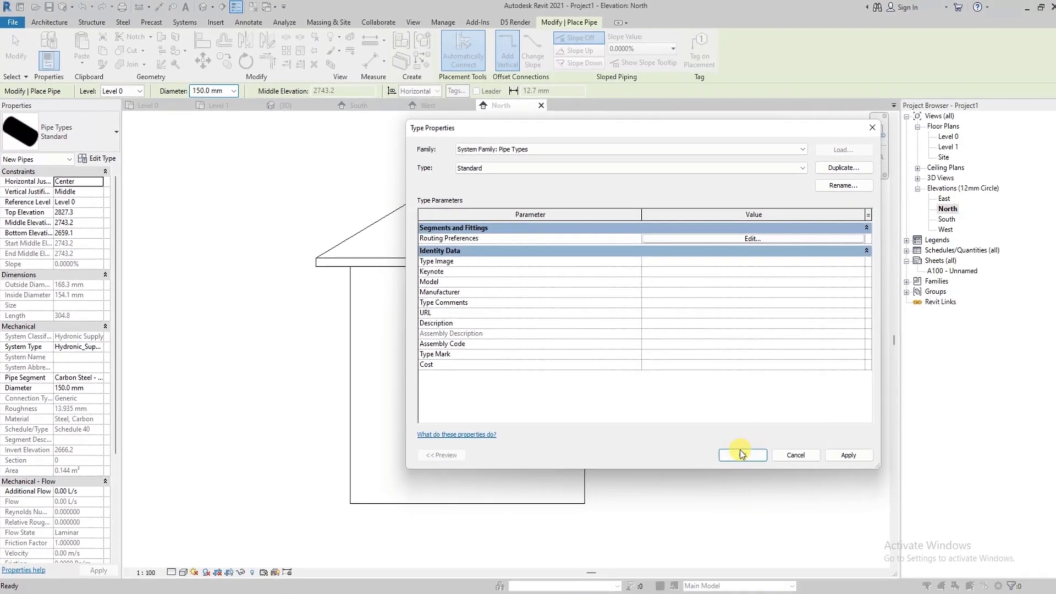
left_click(737, 452)
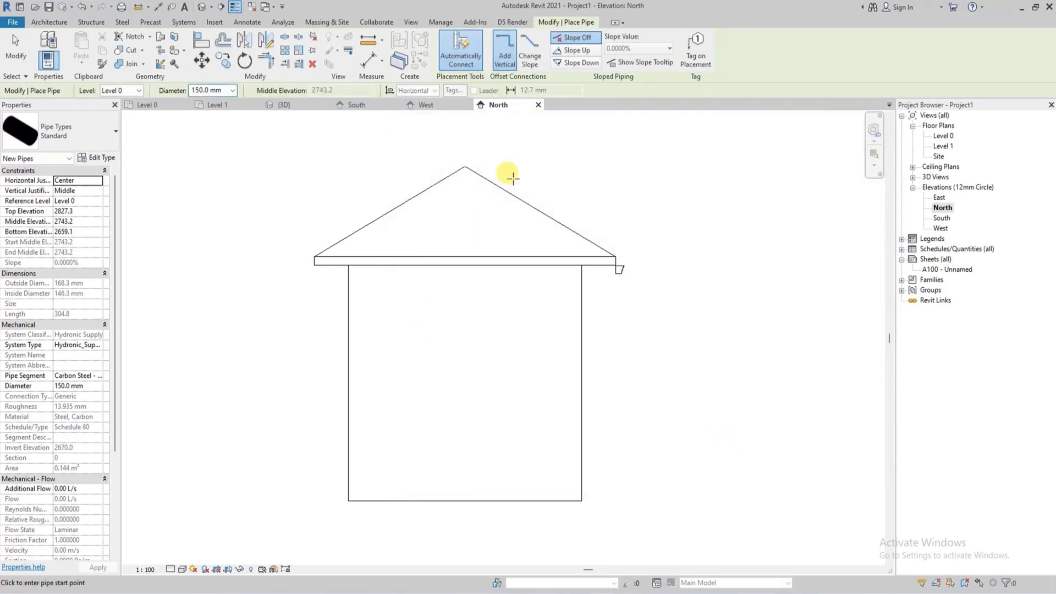
scroll(606, 270, "up", 2)
scroll(607, 269, "up", 2)
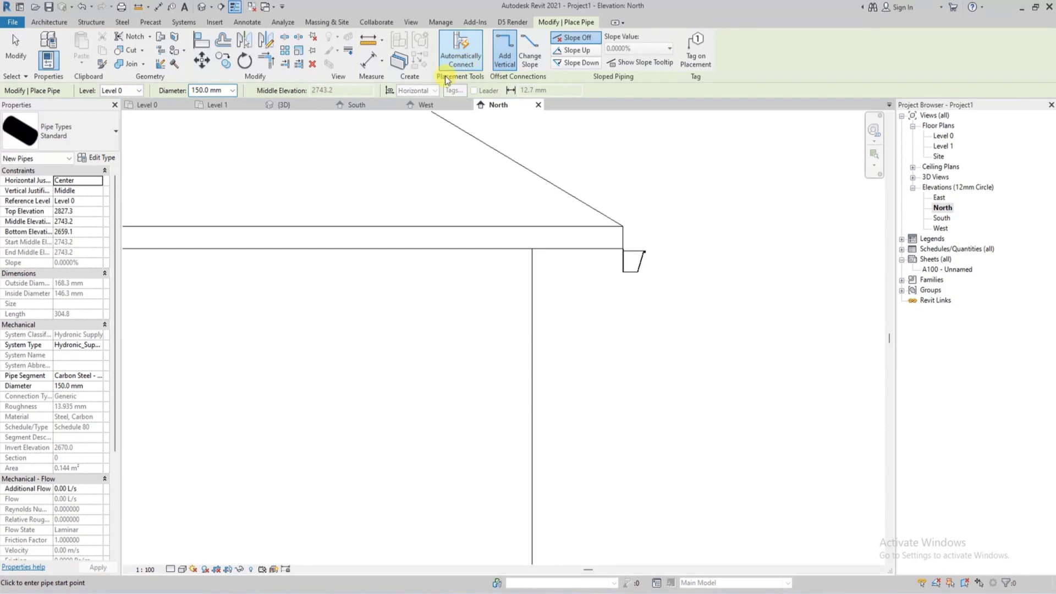
scroll(646, 308, "up", 2)
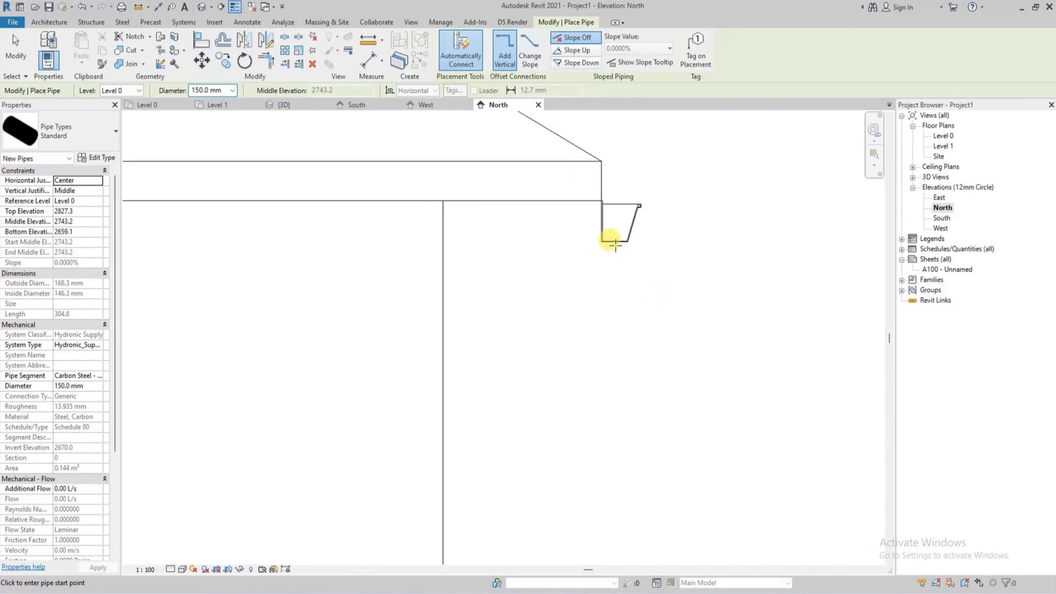
left_click(615, 244)
scroll(614, 308, "down", 4)
left_click(618, 376)
scroll(584, 375, "up", 2)
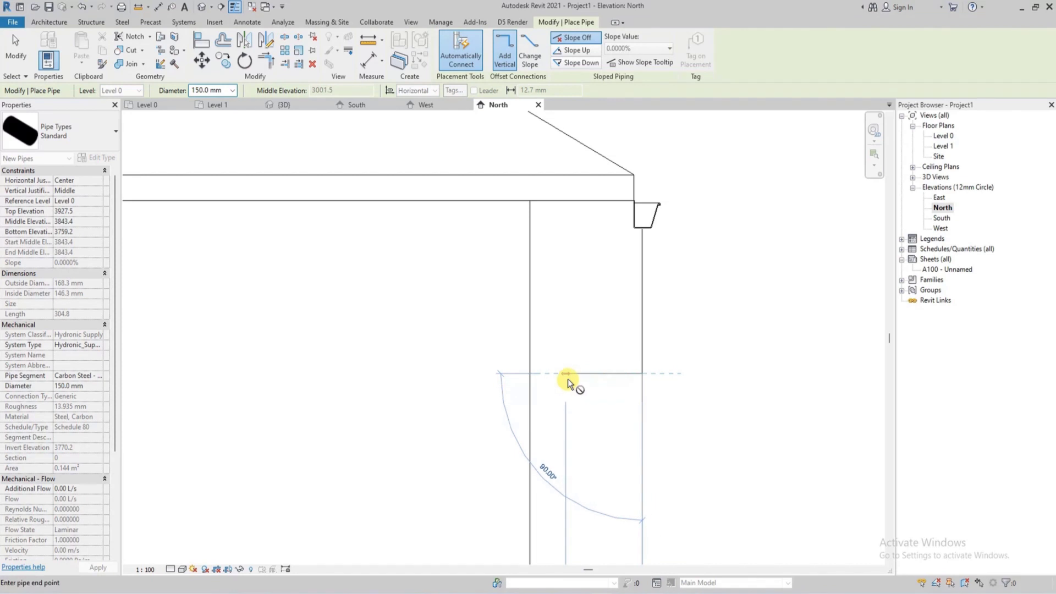
key("Escape")
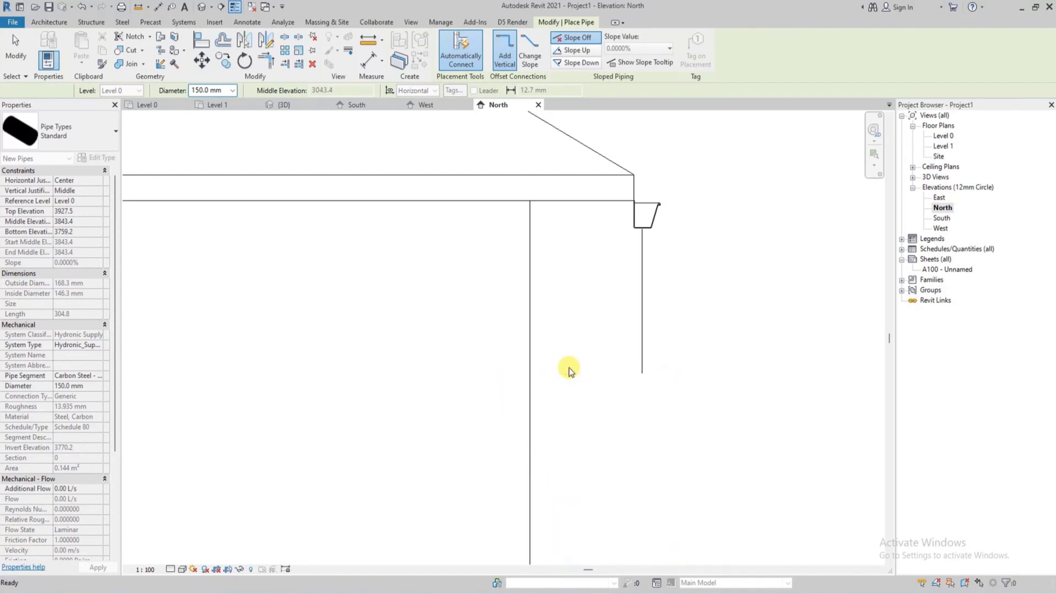
key("Escape")
scroll(585, 365, "down", 2)
left_click(617, 352)
key("Delete")
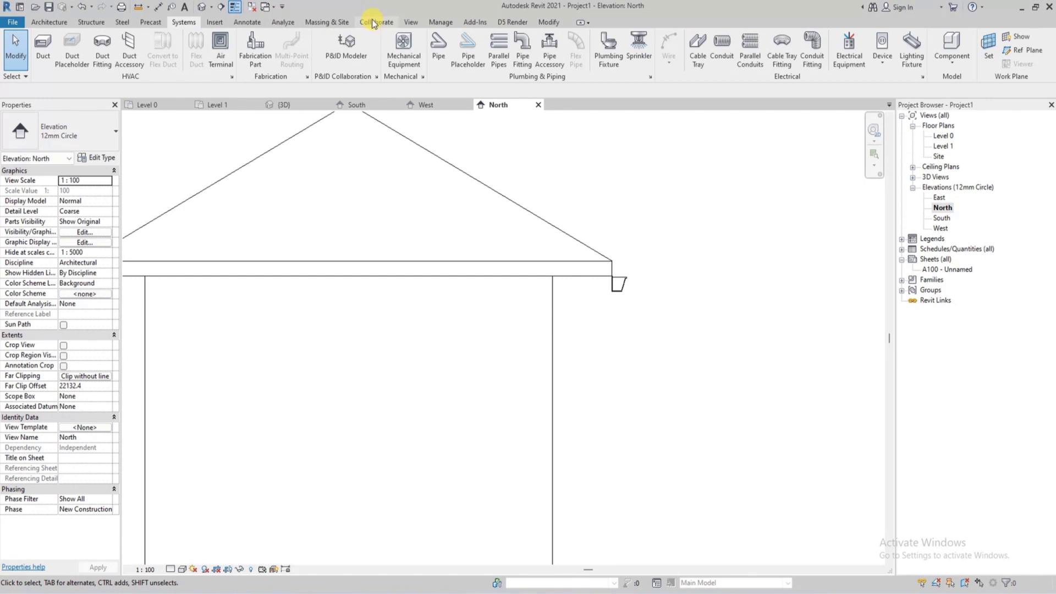
- Browse the family library to the Pipe > Fittings > Generic folder
left_click(214, 22)
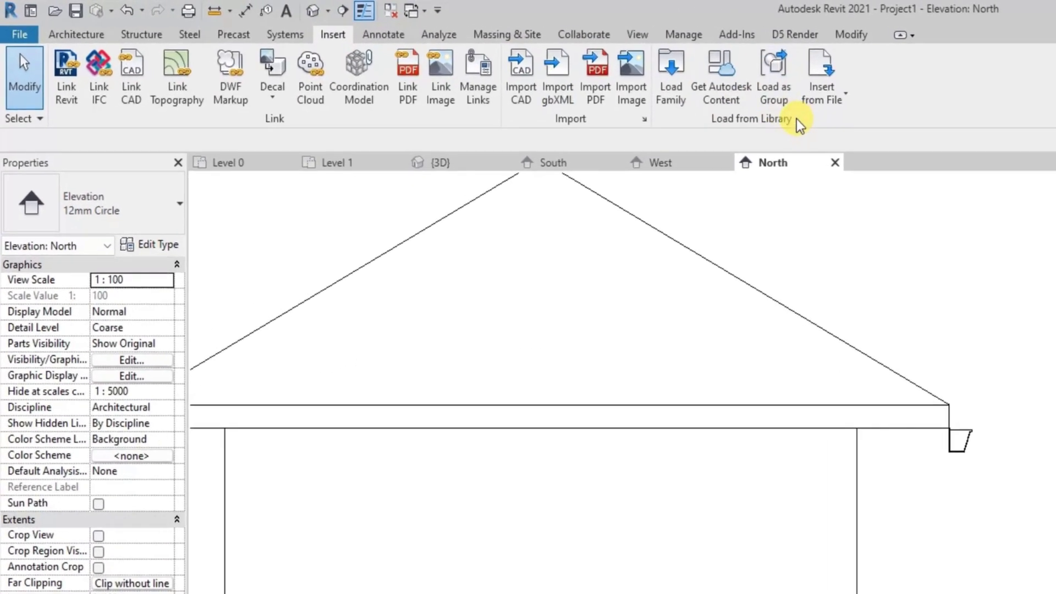
left_click(663, 74)
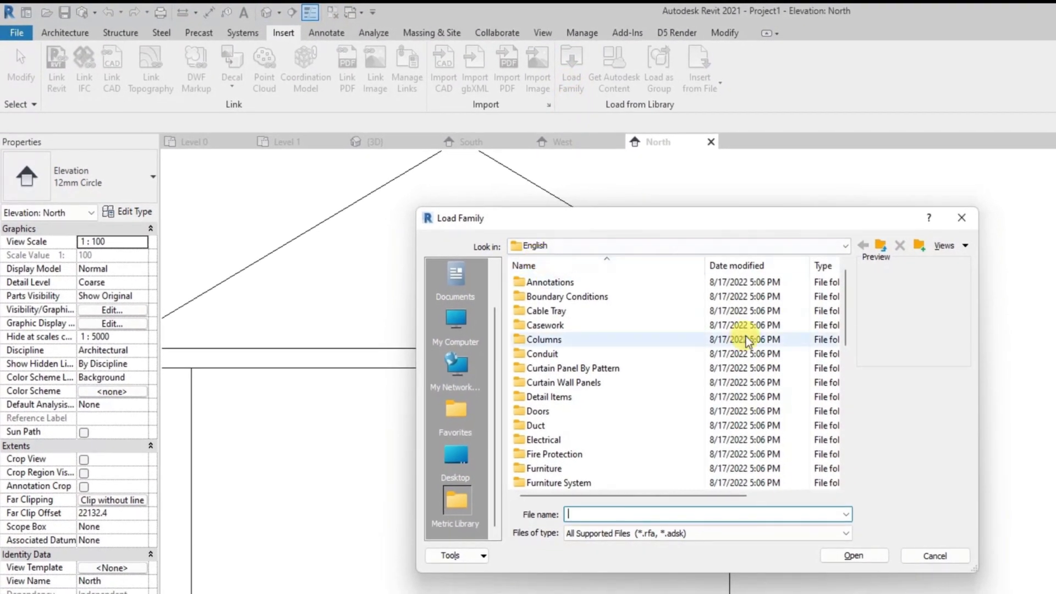
scroll(594, 378, "down", 2)
scroll(553, 431, "down", 2)
scroll(517, 445, "down", 3)
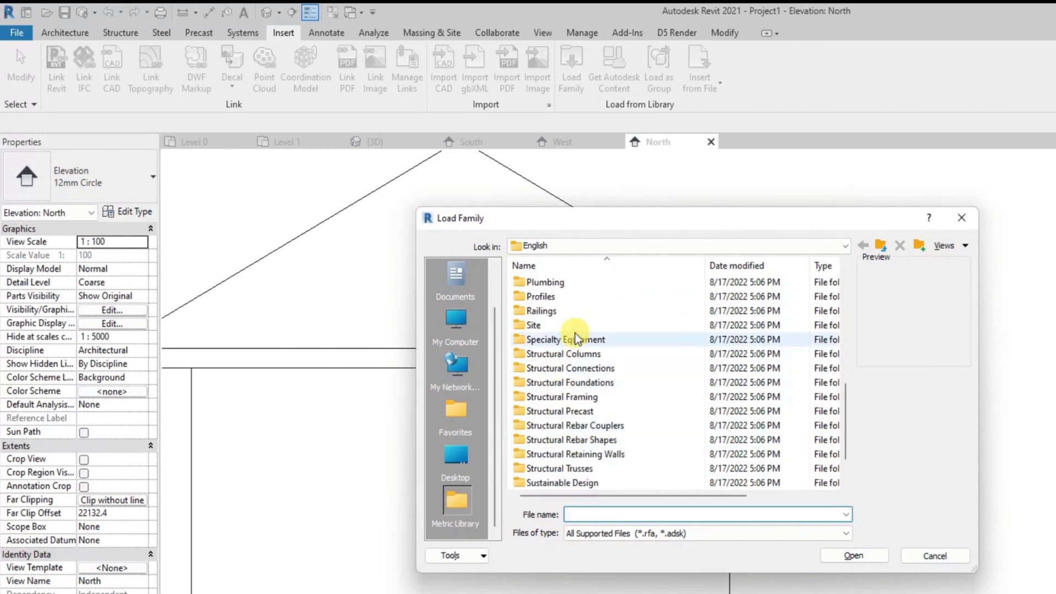
scroll(550, 333, "up", 3)
scroll(539, 440, "down", 1)
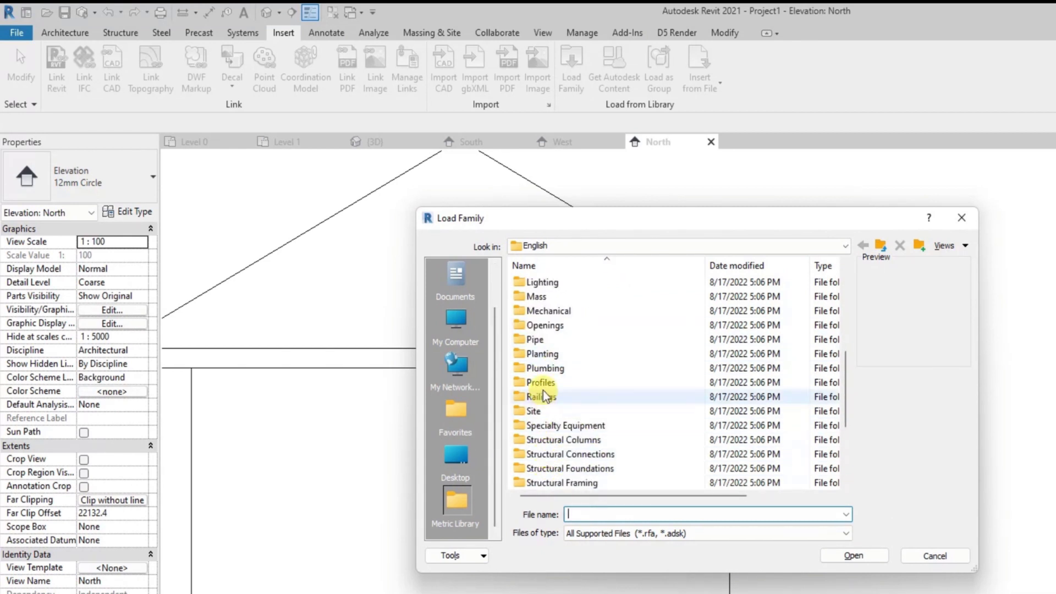
double_click(536, 339)
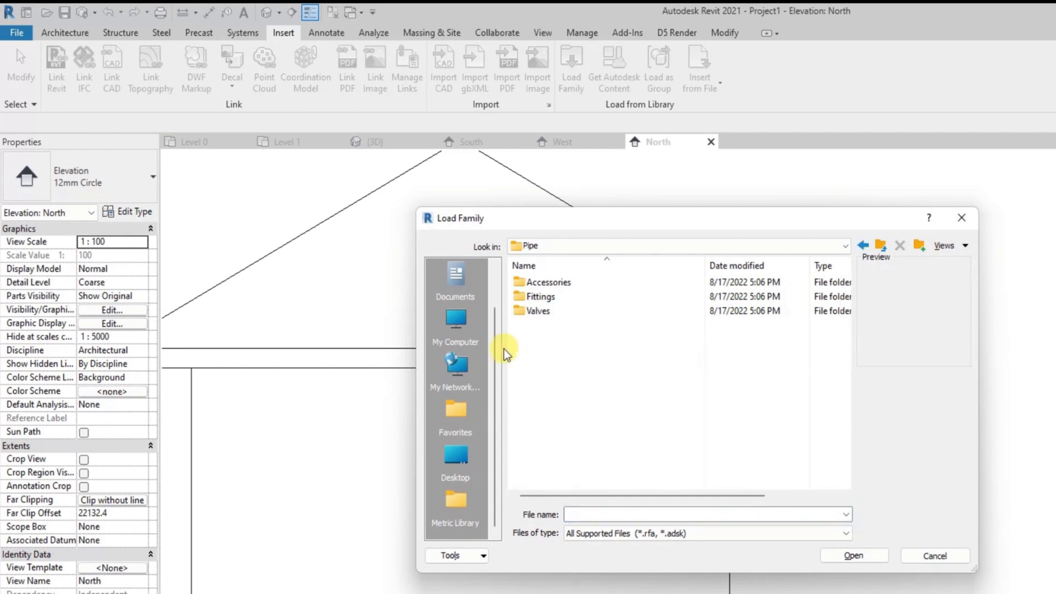
double_click(557, 297)
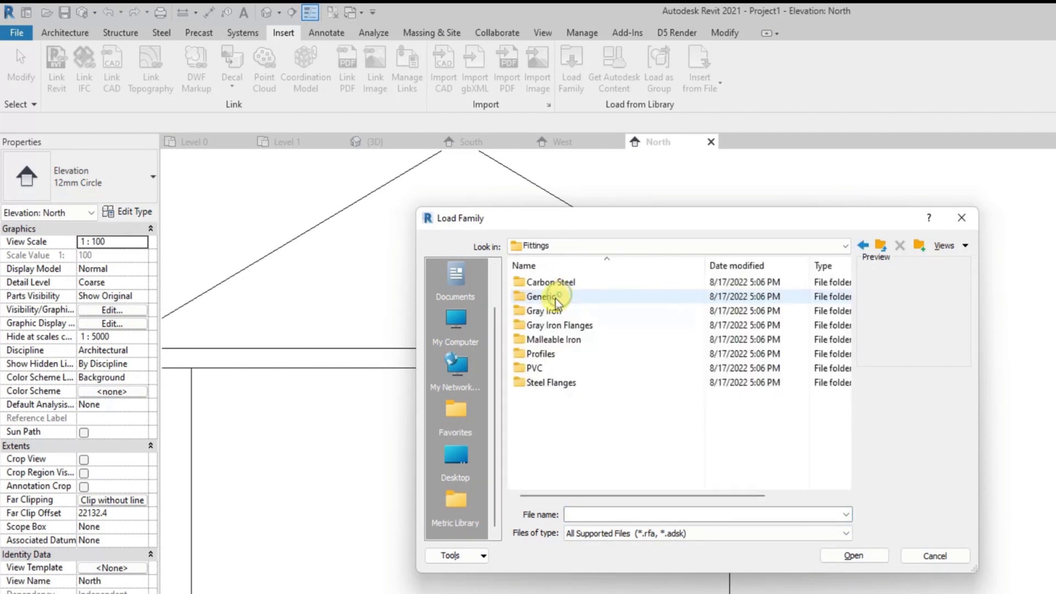
double_click(558, 298)
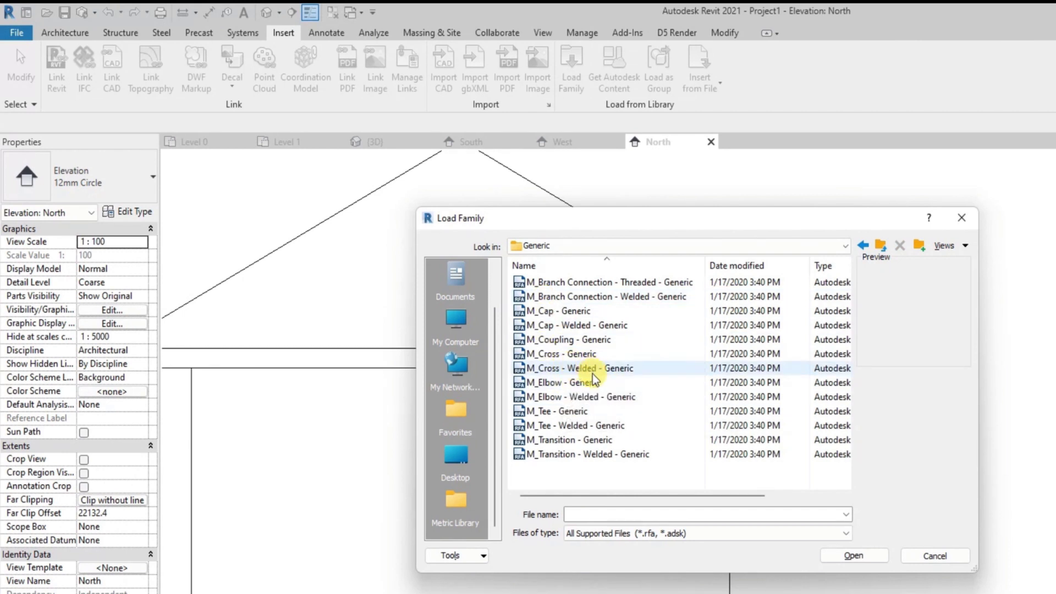
- Load the M_Elbow - Generic.rfa fitting family into the project
left_click(590, 383)
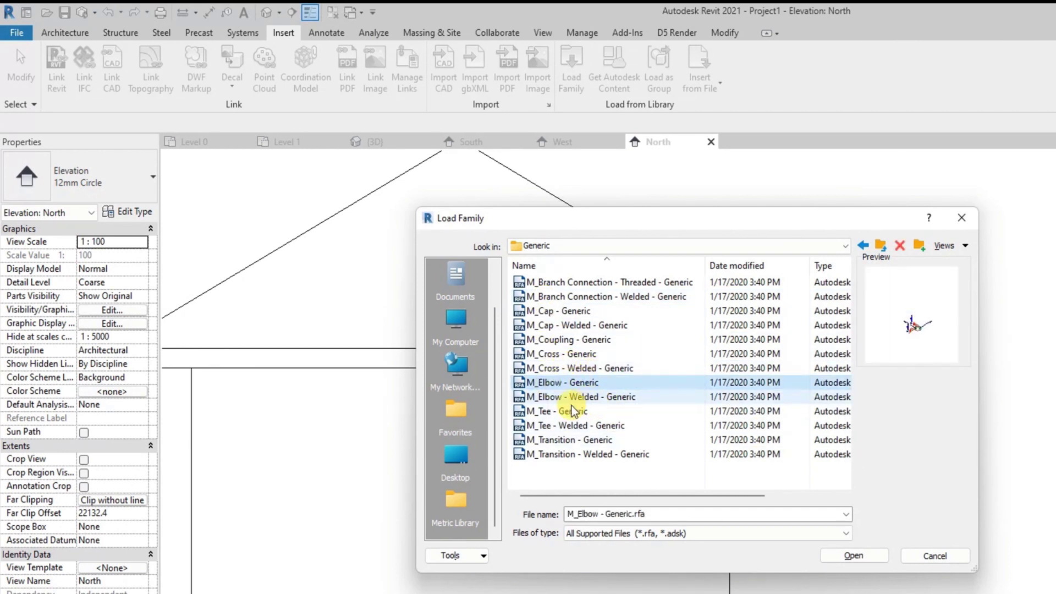
left_click(583, 397)
left_click(544, 383)
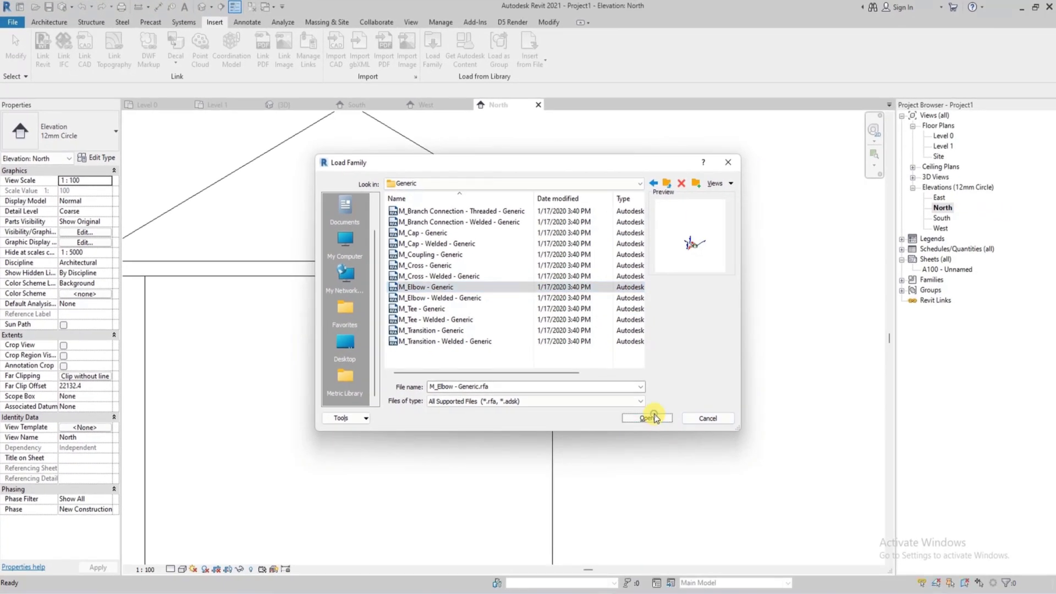
left_click(703, 455)
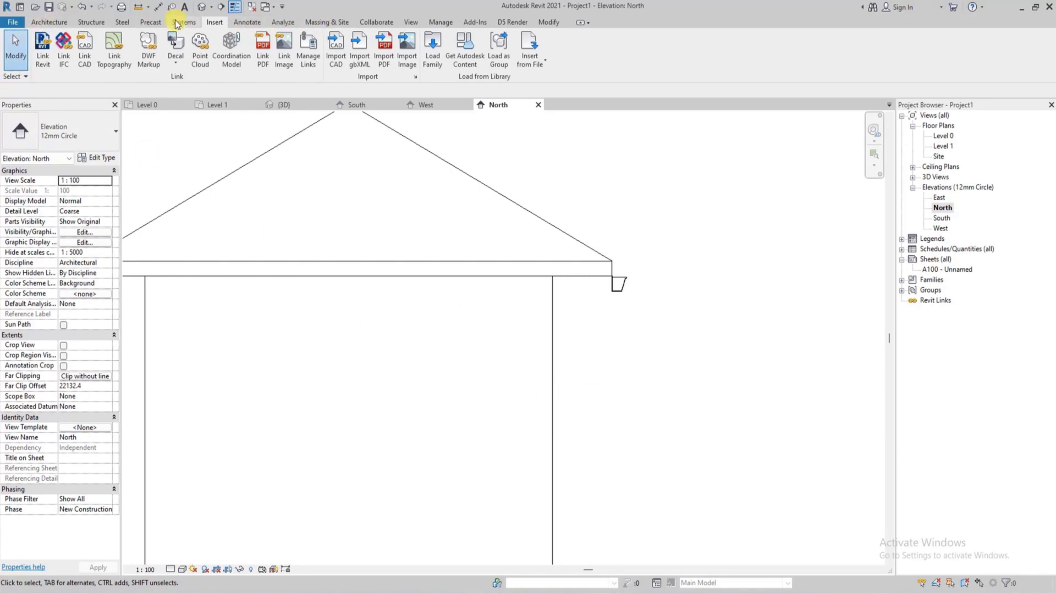
left_click(179, 22)
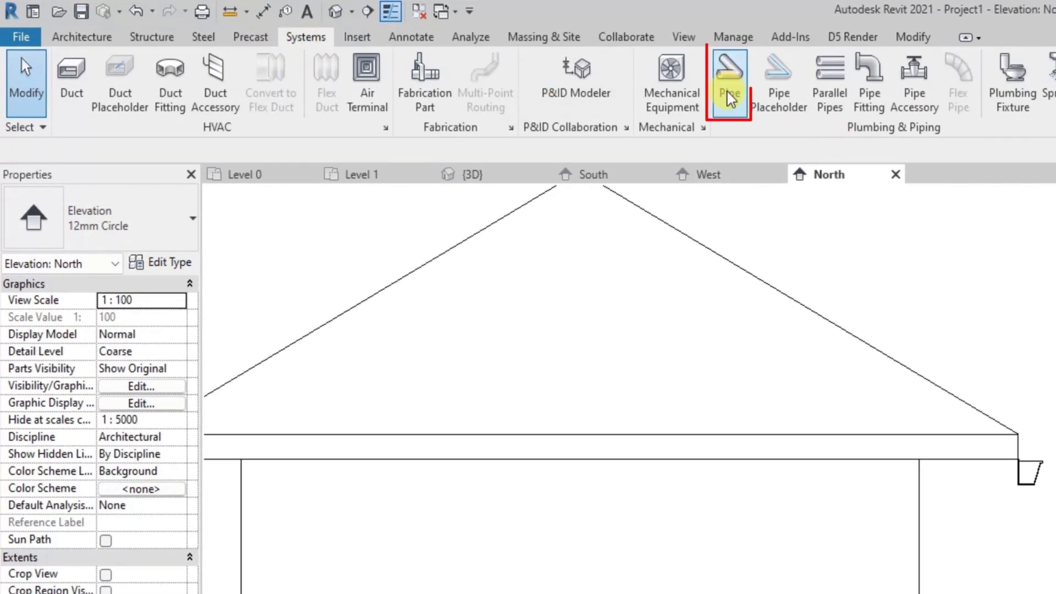
- Set the Standard pipe type's elbow routing to M_Elbow - Generic: Standard, minimum size 15.000 mm
left_click(729, 74)
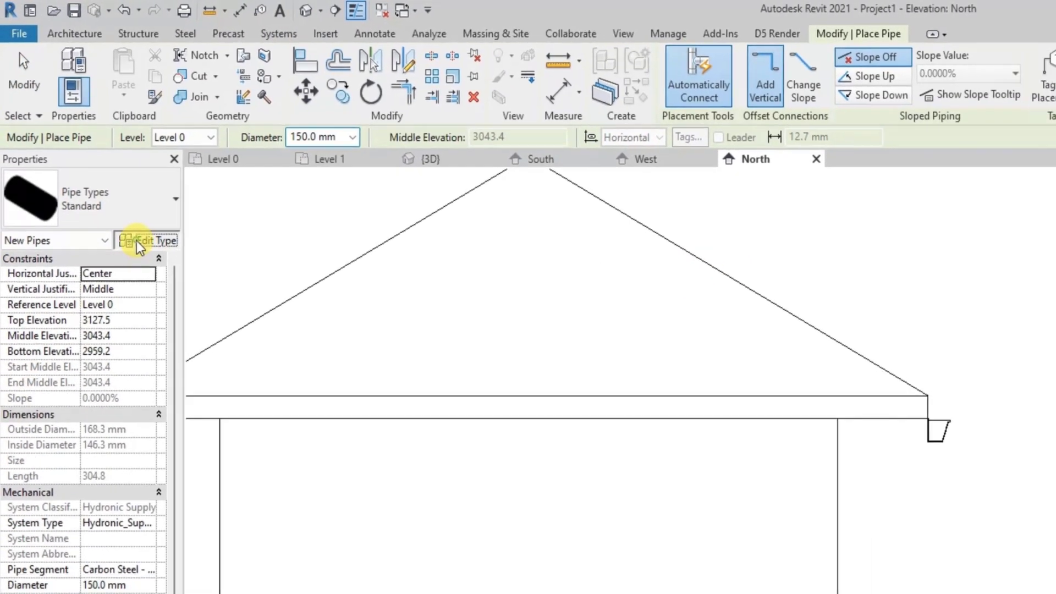
left_click(138, 242)
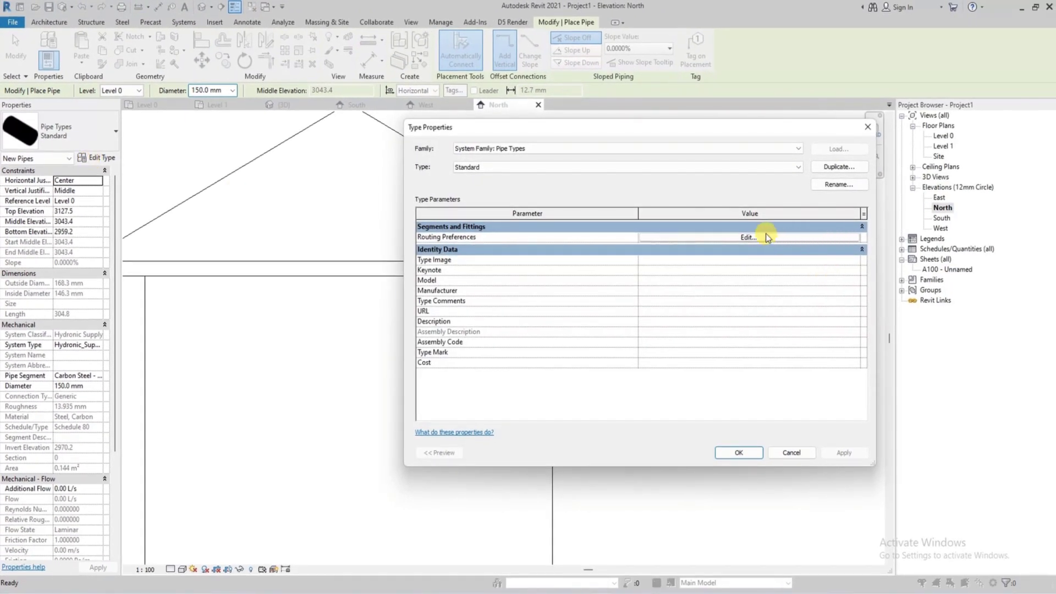
left_click(768, 238)
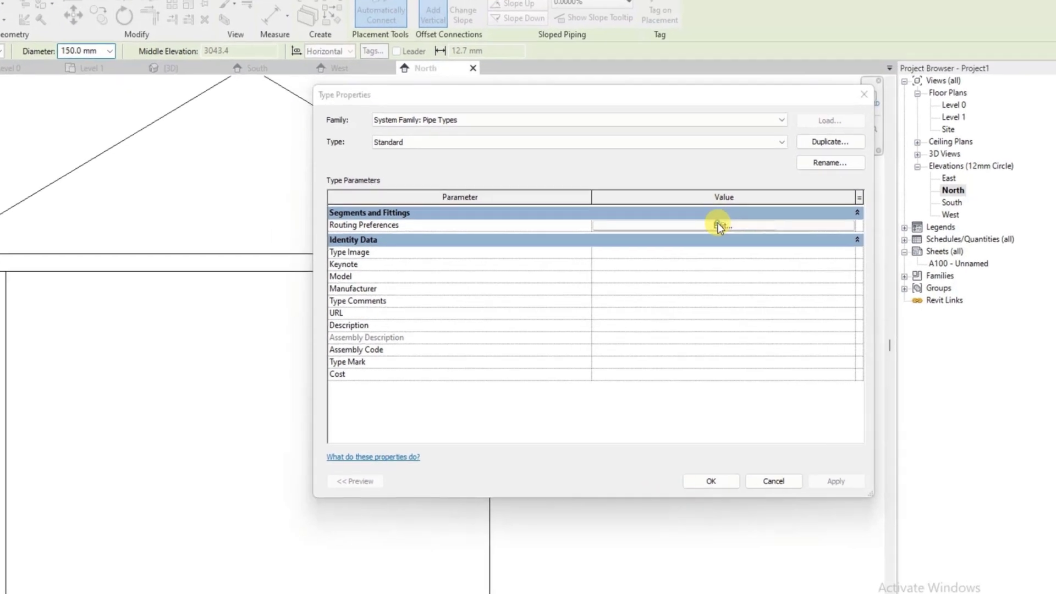
left_click(582, 260)
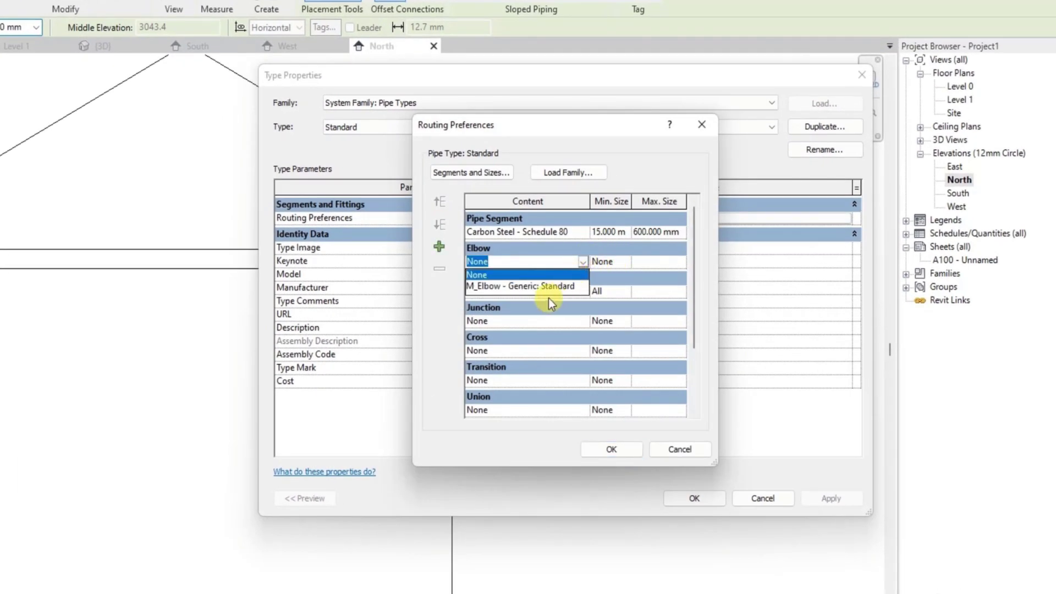
left_click(502, 287)
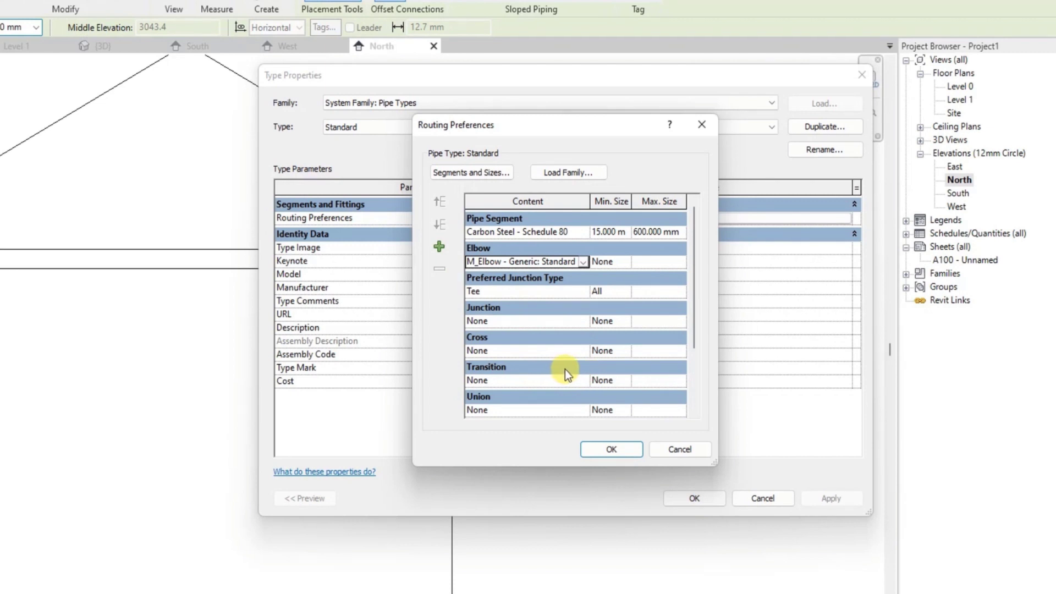
left_click(628, 262)
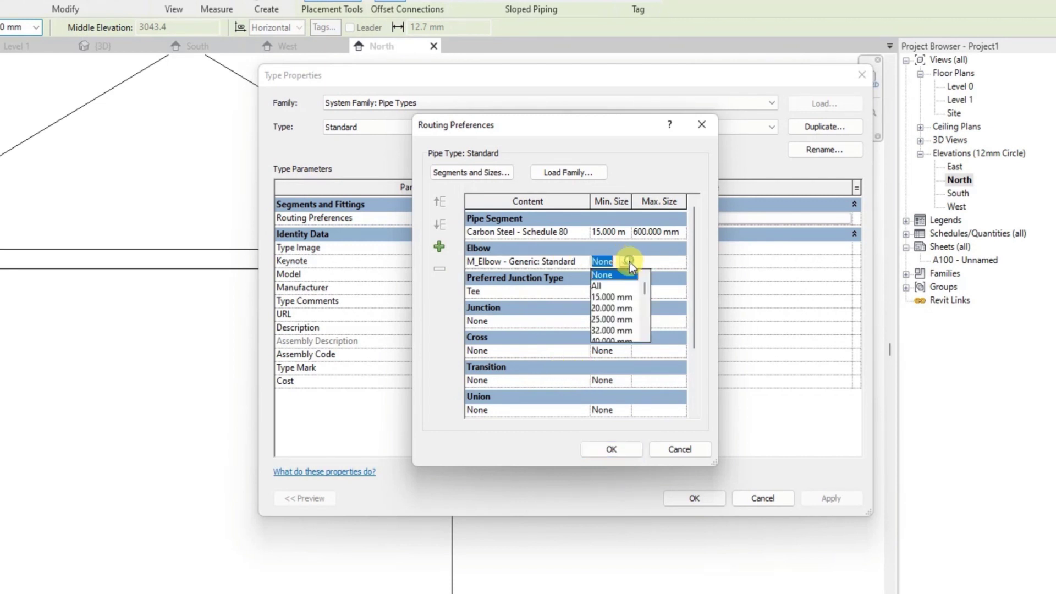
left_click(603, 298)
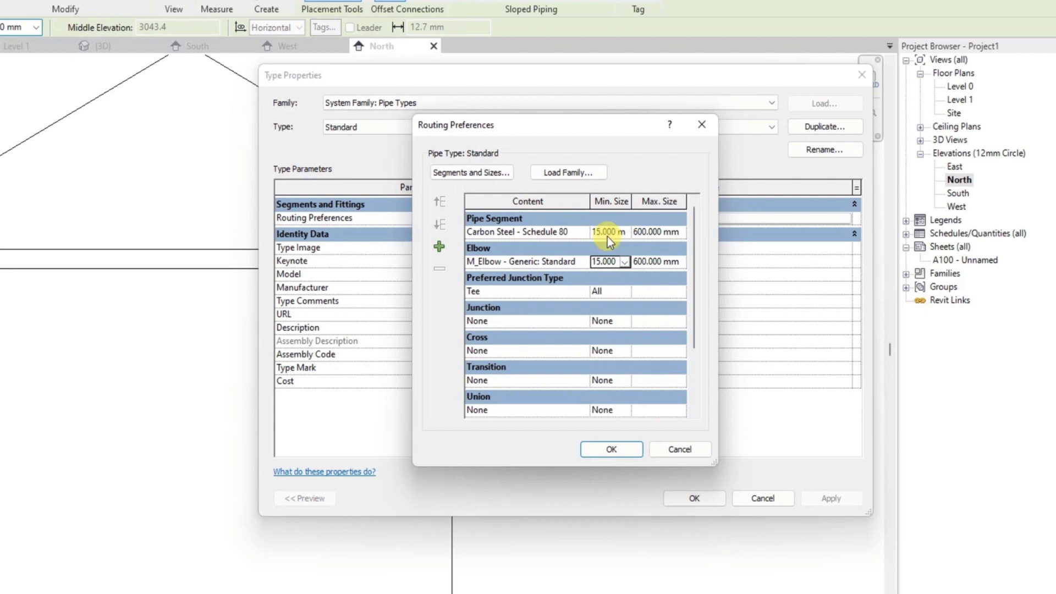
left_click(600, 446)
left_click(706, 499)
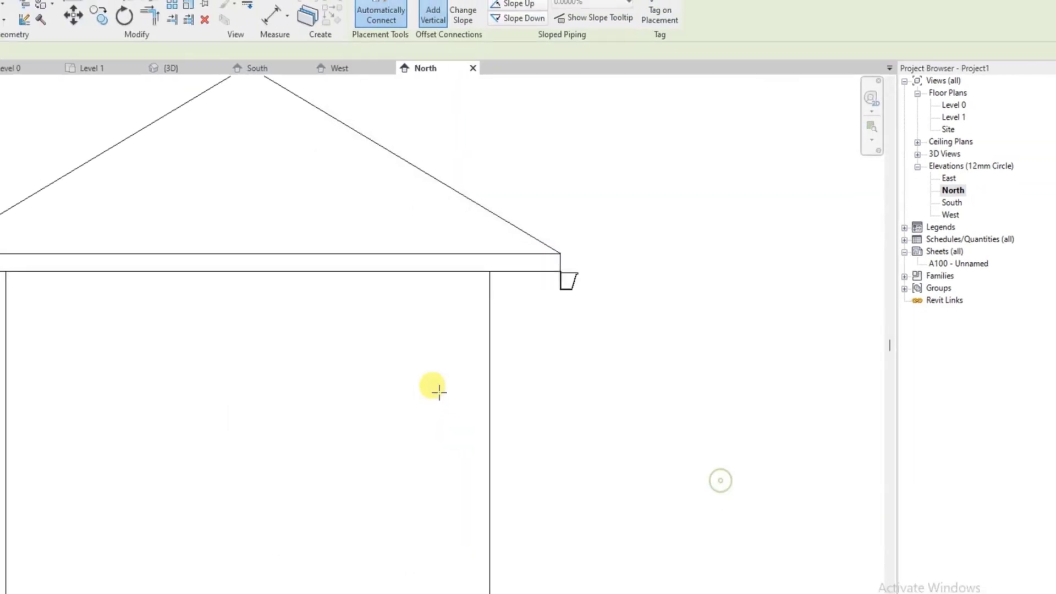
- Start the downpipe at the gutter outlet, dropping vertically then jogging 45° toward the wall
scroll(547, 176, "up", 4)
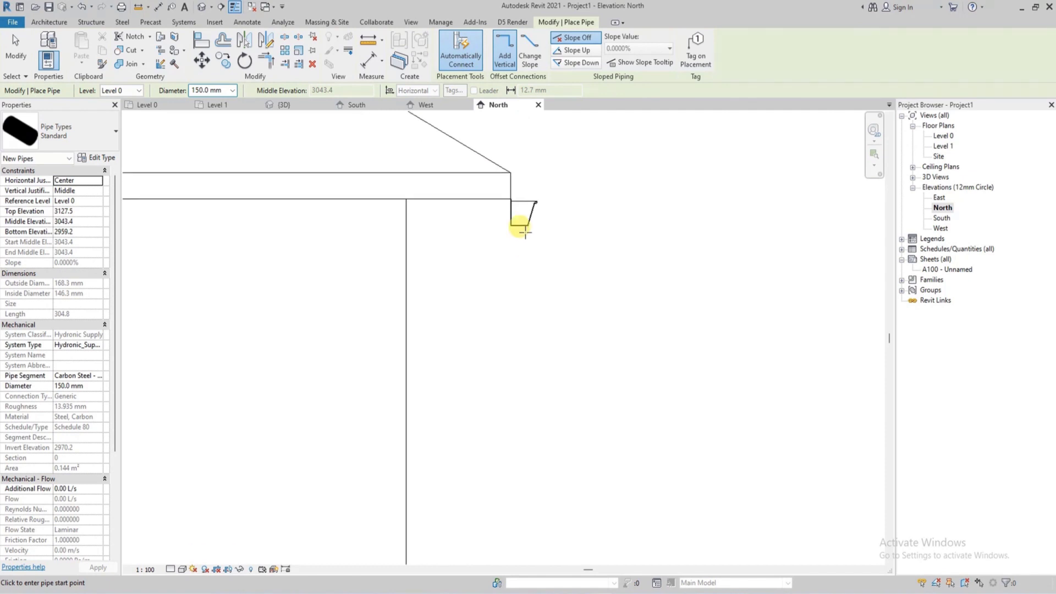
scroll(525, 232, "up", 2)
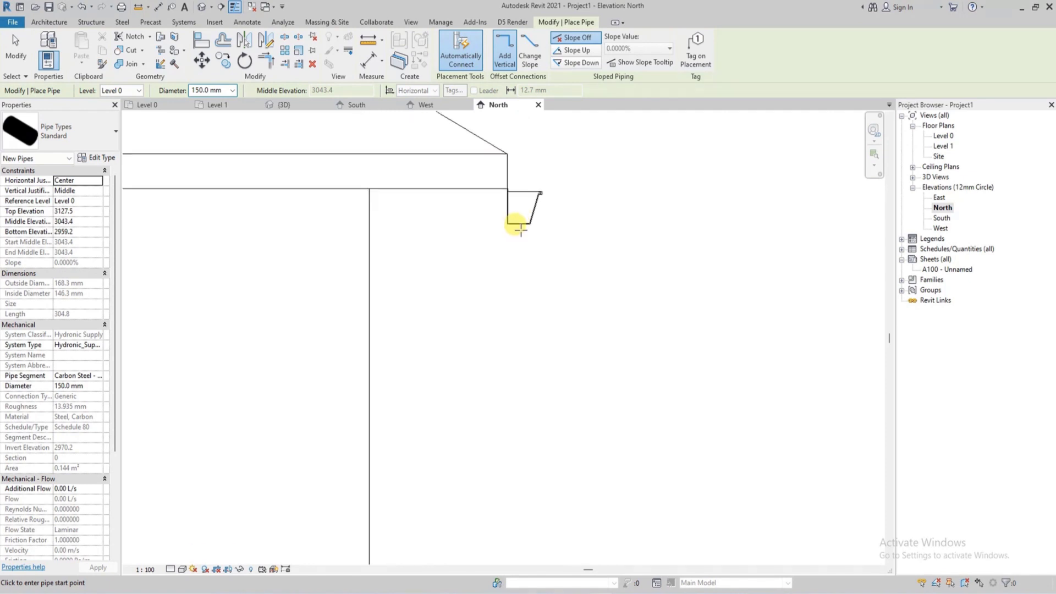
scroll(520, 228, "up", 1)
left_click(520, 226)
scroll(520, 228, "down", 2)
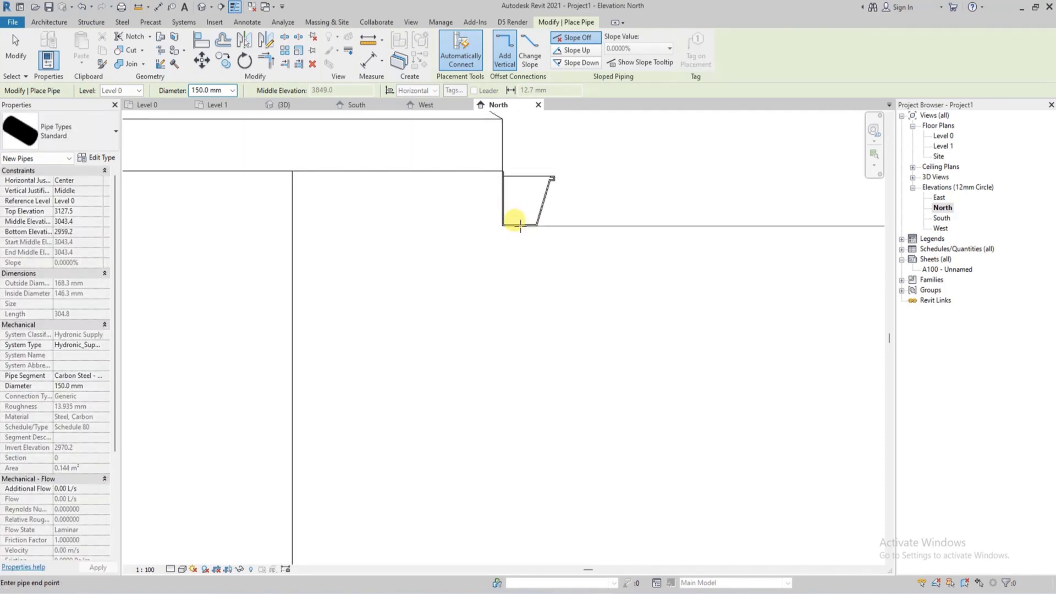
scroll(528, 308, "down", 1)
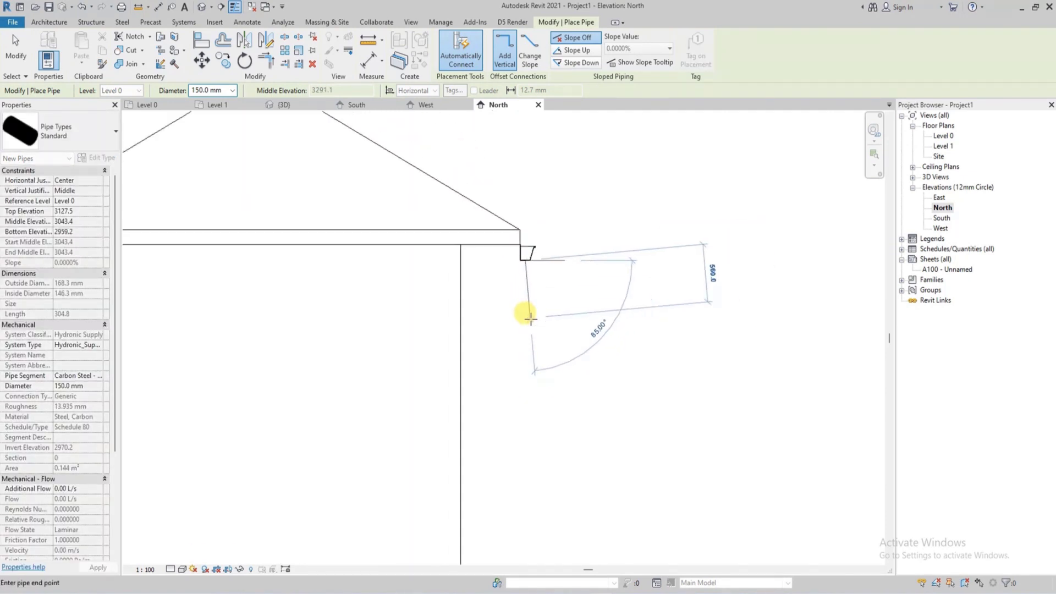
left_click(527, 321)
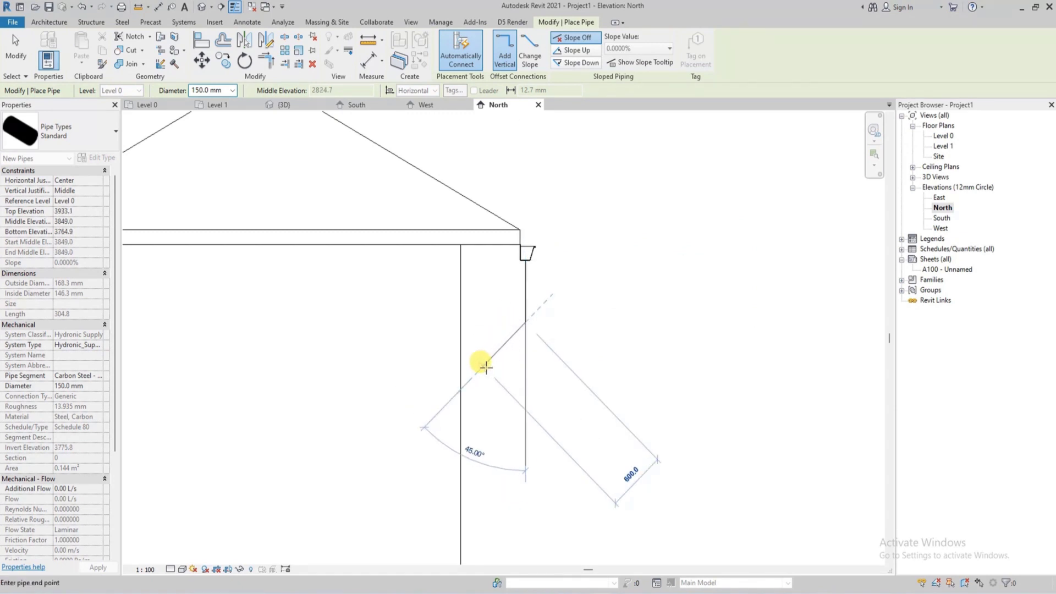
left_click(485, 367)
- Continue the downpipe down to near the ground and finish with a 150 horizontal stub
middle_click_drag(484, 401, 462, 266)
scroll(474, 347, "down", 2)
scroll(469, 395, "up", 2)
left_click(462, 423)
scroll(464, 427, "up", 3)
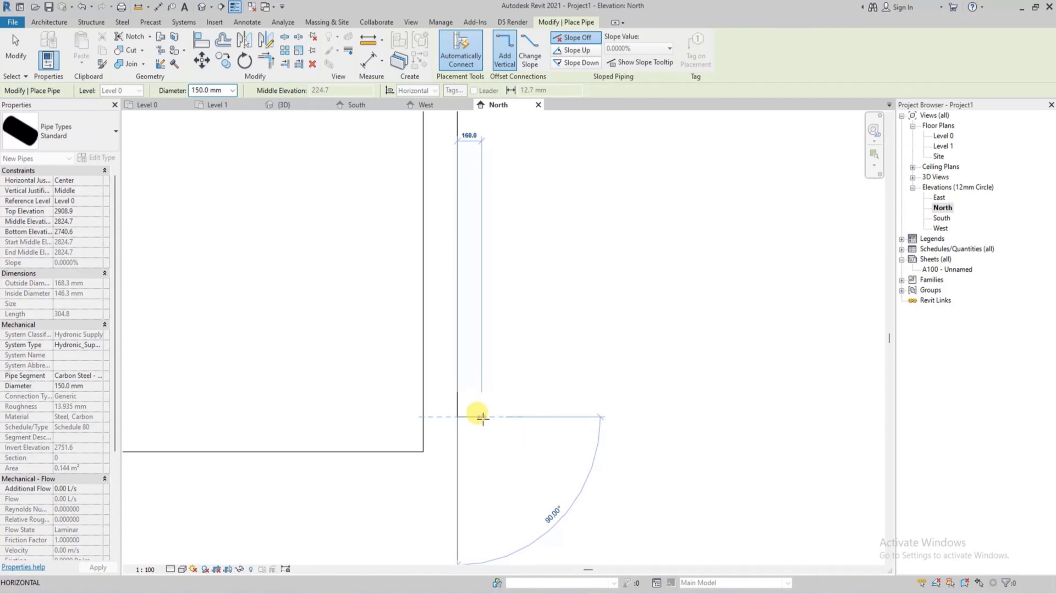
type("150")
key("Return")
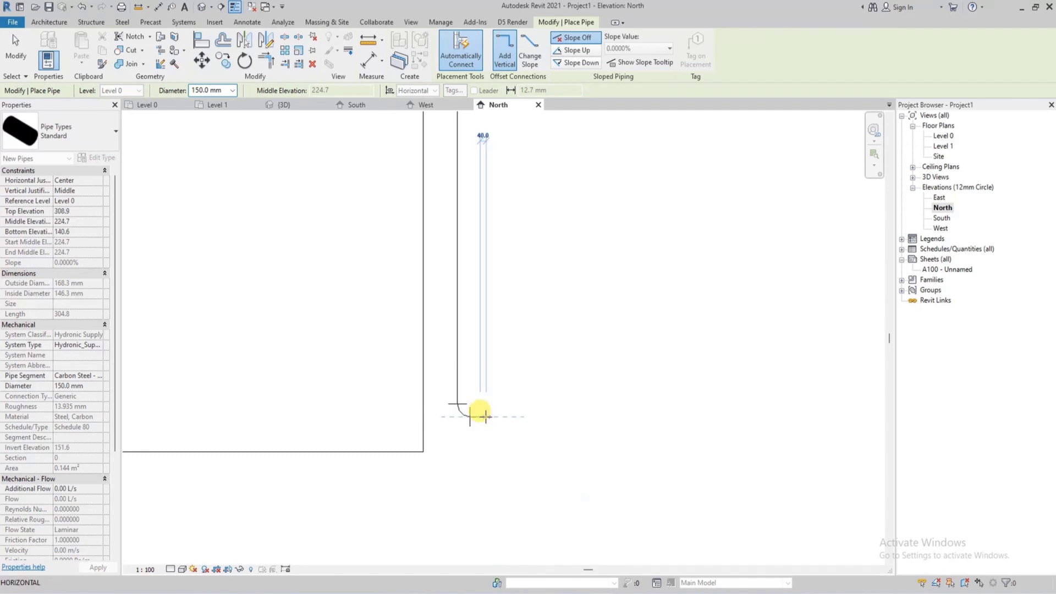
key("Escape")
key("Escape")
scroll(493, 209, "down", 4)
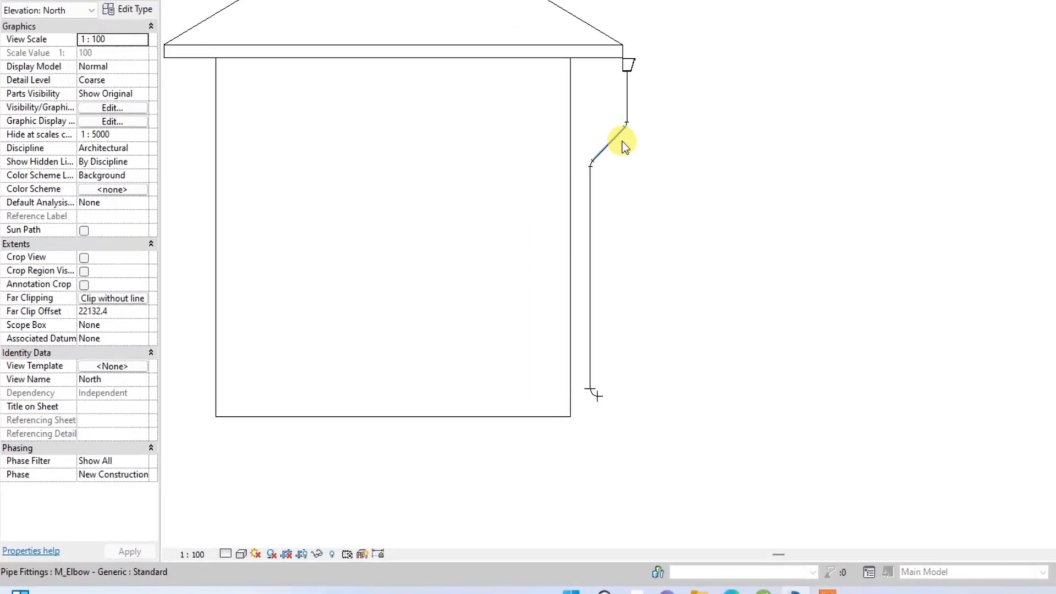
- Set the North elevation's detail level to Fine
scroll(462, 324, "down", 1)
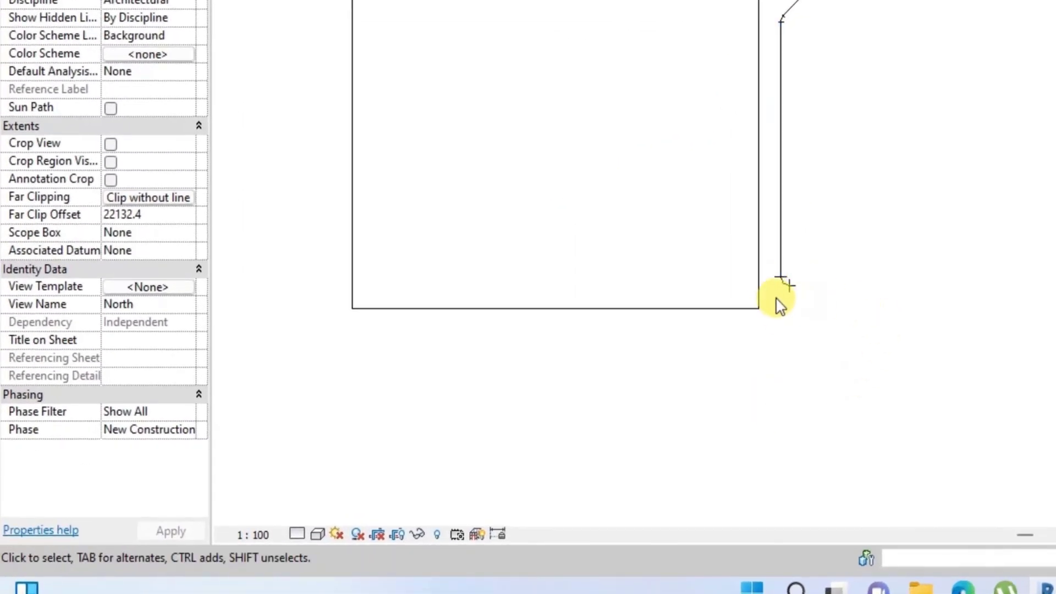
left_click(297, 535)
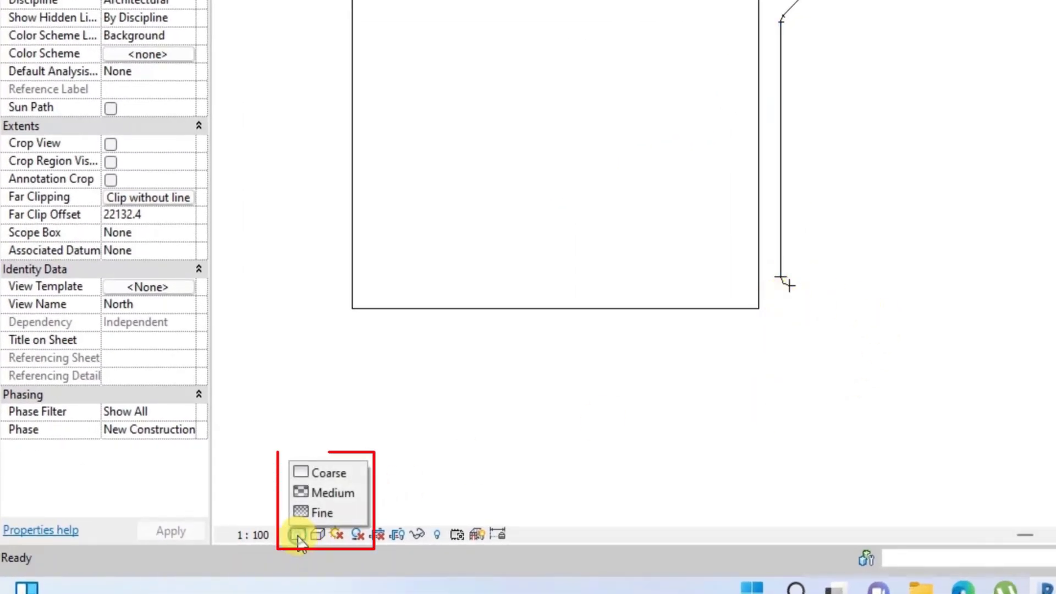
left_click(323, 511)
- Inspect the elbow and vertical pipe pieces, then switch to the Default 3D View
scroll(454, 205, "up", 4)
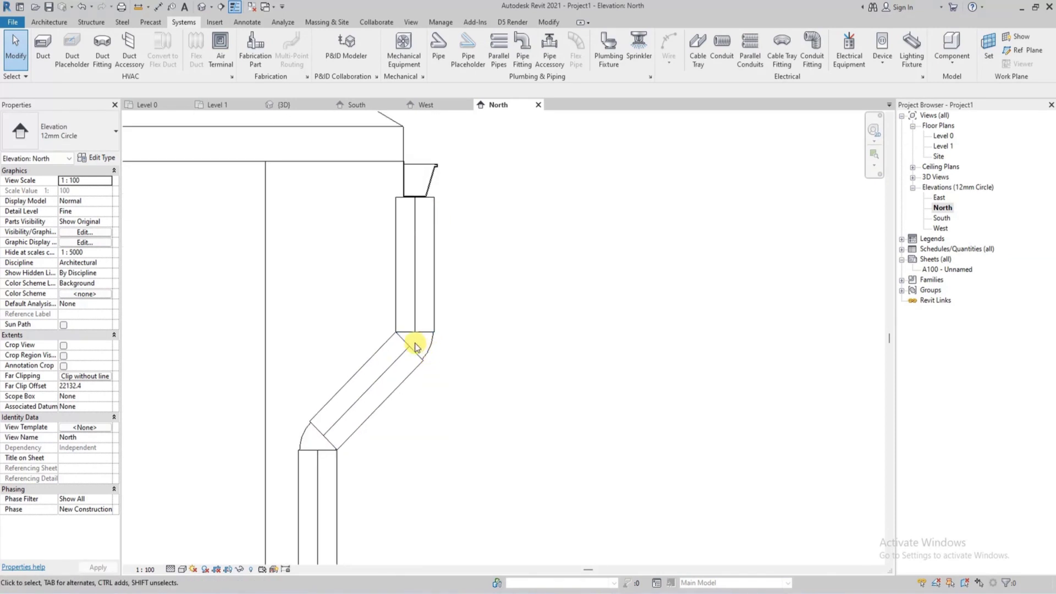
left_click(433, 343)
left_click(431, 263)
scroll(431, 263, "down", 3)
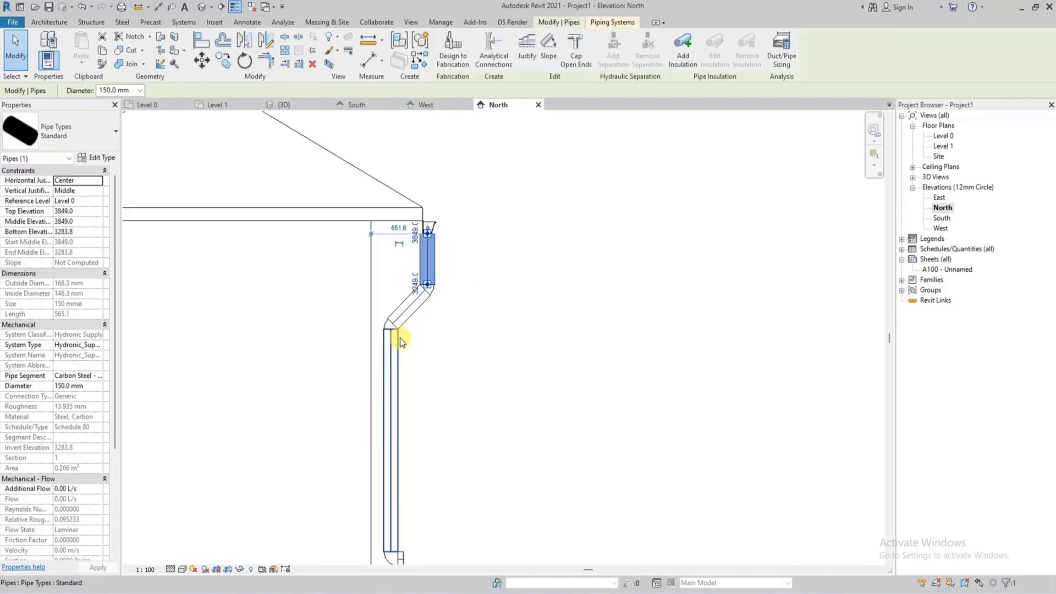
left_click(414, 311)
scroll(440, 326, "down", 3)
left_click(221, 8)
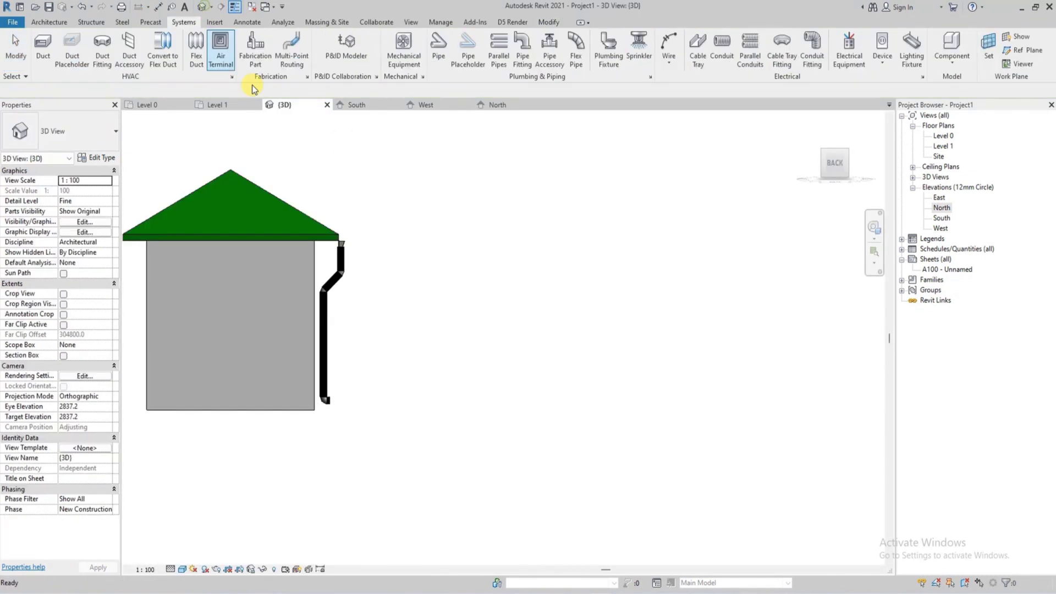
- Orbit the 3D view to look at the house from below
left_click(850, 170)
mouse_move(850, 173)
left_mouse_down()
mouse_move(797, 198)
mouse_move(742, 165)
mouse_move(742, 135)
mouse_move(743, 555)
left_mouse_up()
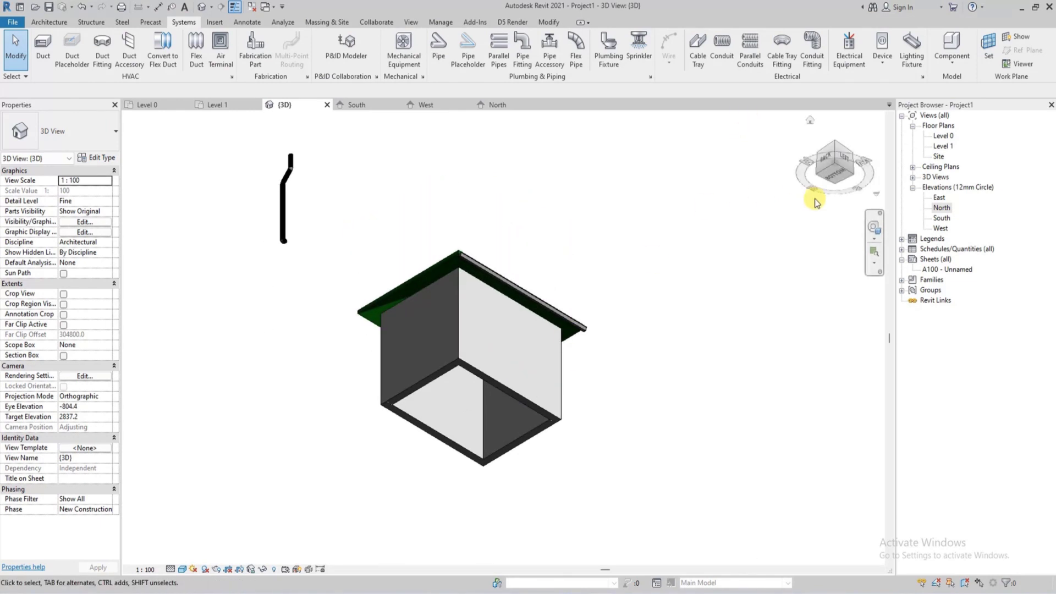
left_click_drag(813, 165, 556, 219)
scroll(556, 220, "up", 2)
- Move the whole downpipe assembly from its endpoint onto the wall corner beneath the gutter
left_click_drag(553, 176, 411, 232)
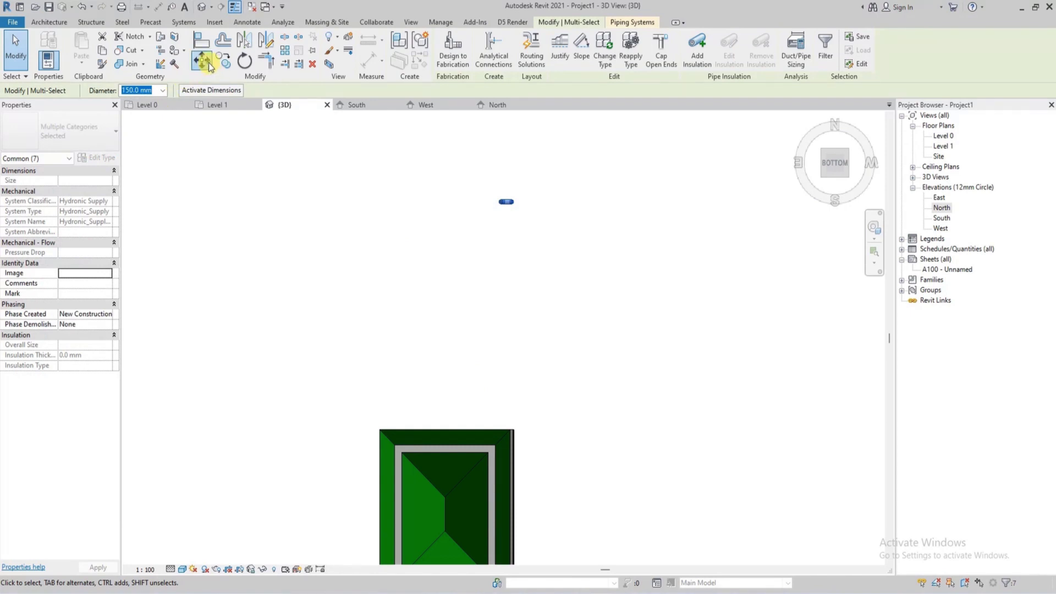
left_click(202, 60)
left_click(501, 205)
scroll(492, 231, "down", 3)
scroll(488, 385, "up", 5)
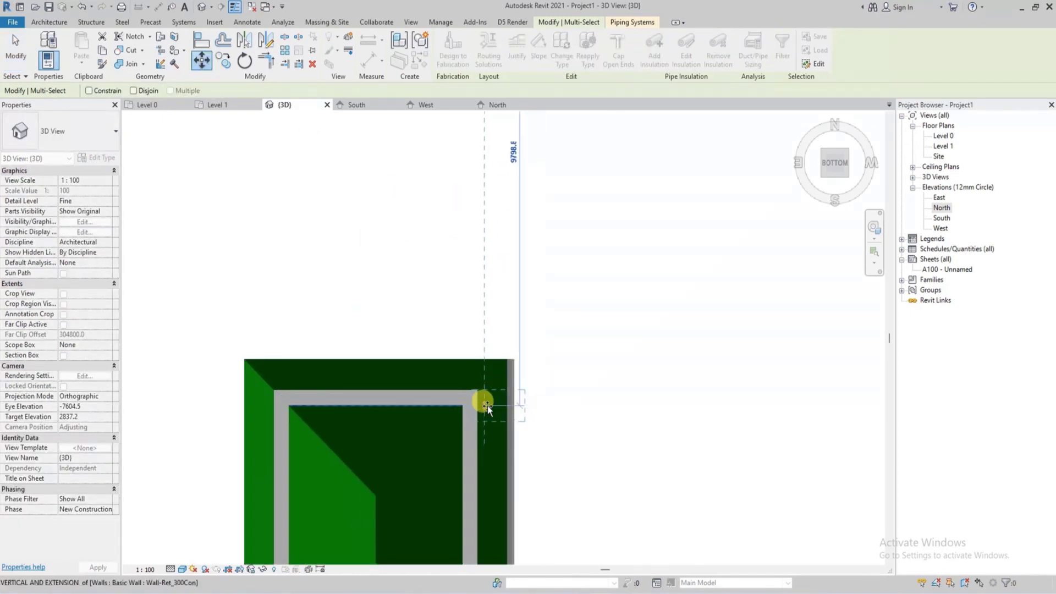
left_click(484, 398)
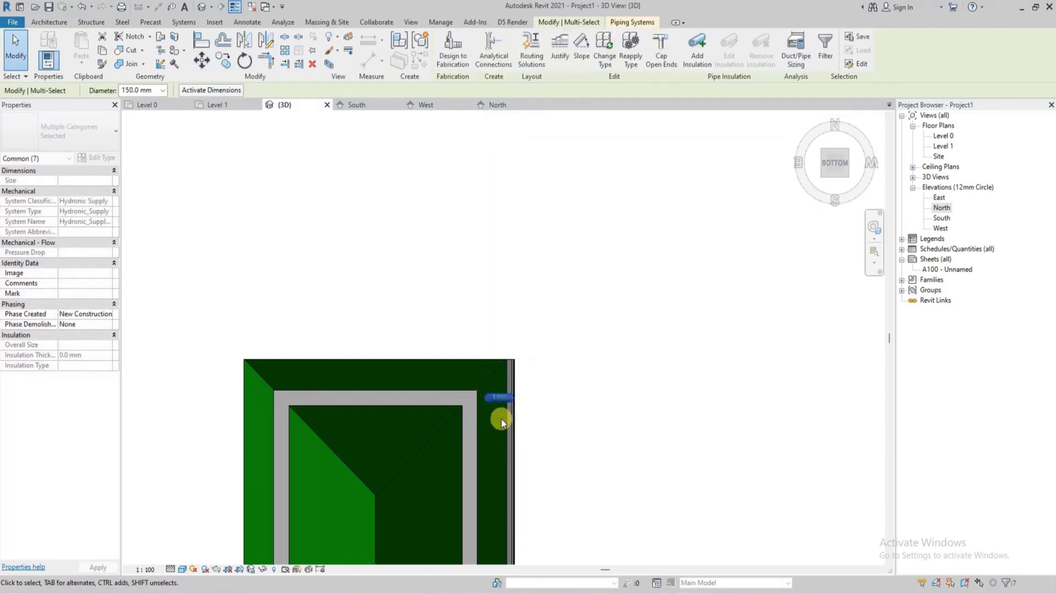
left_click(535, 365)
left_click_drag(832, 160, 583, 218)
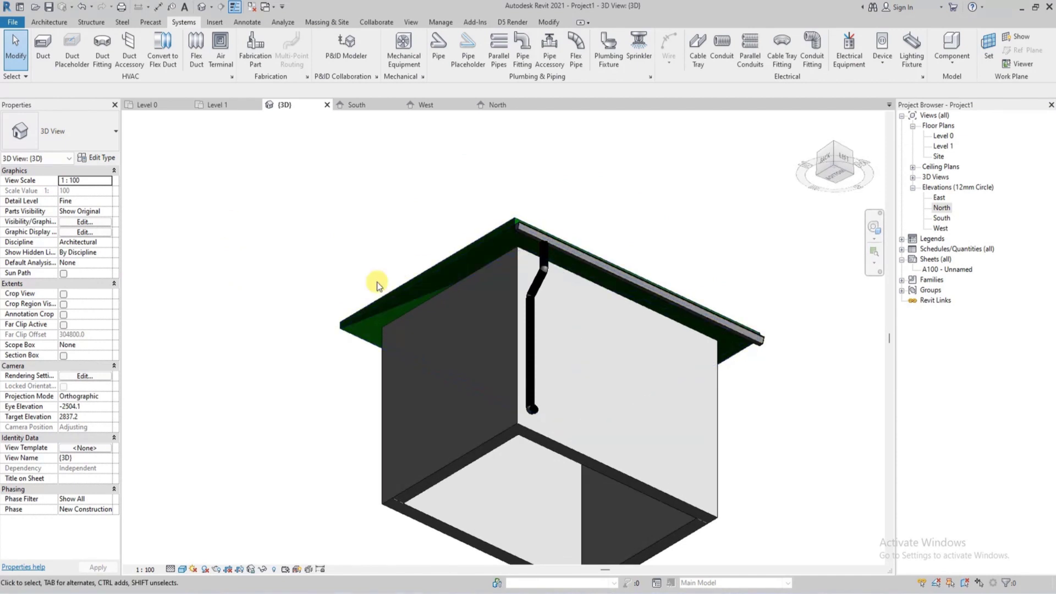
scroll(583, 215, "up", 5)
scroll(370, 279, "down", 3)
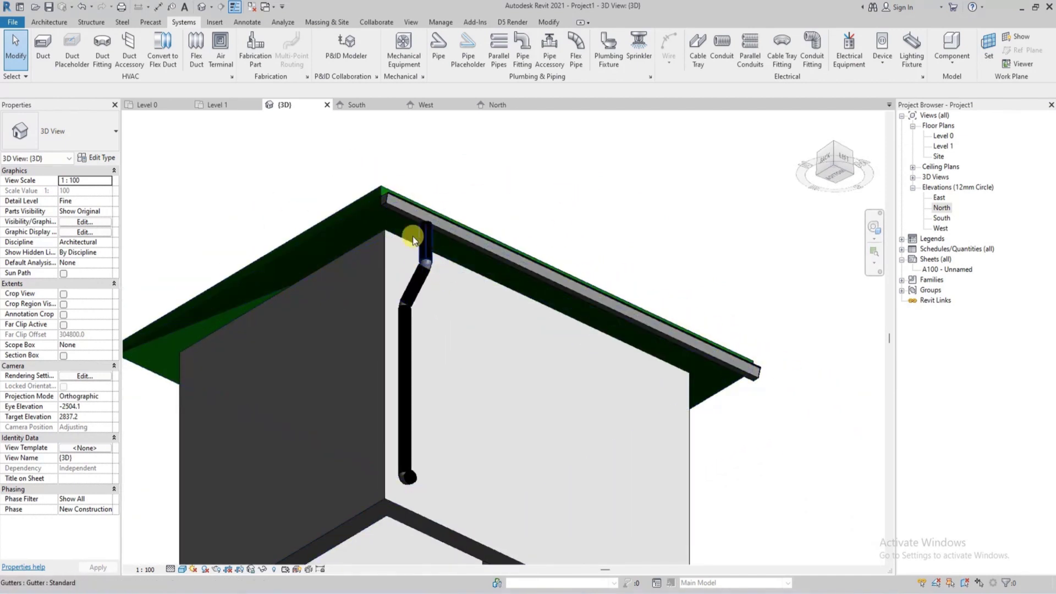
middle_click_drag(394, 295, 487, 179, "shift")
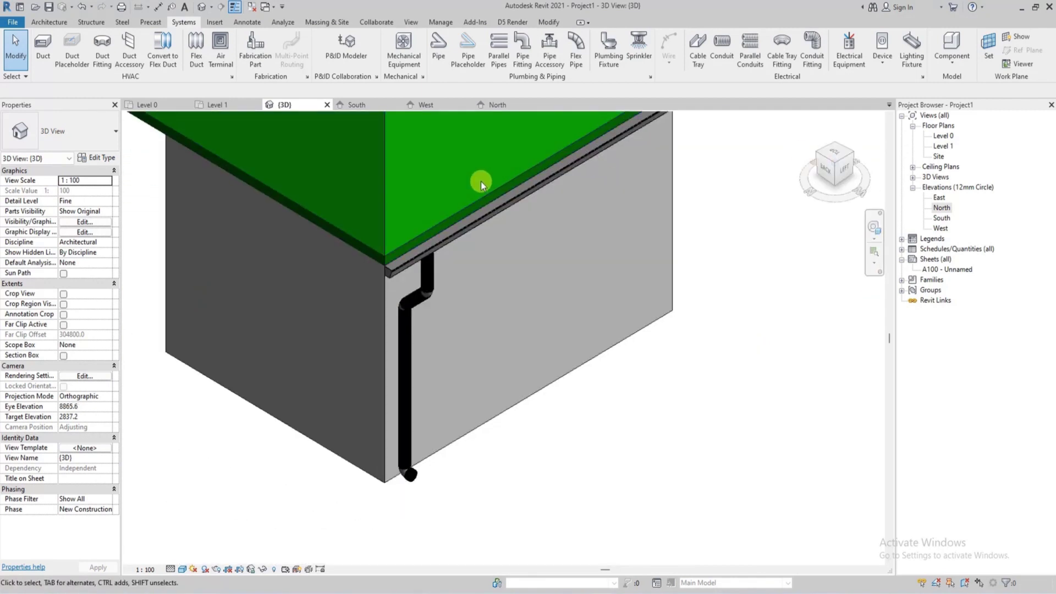